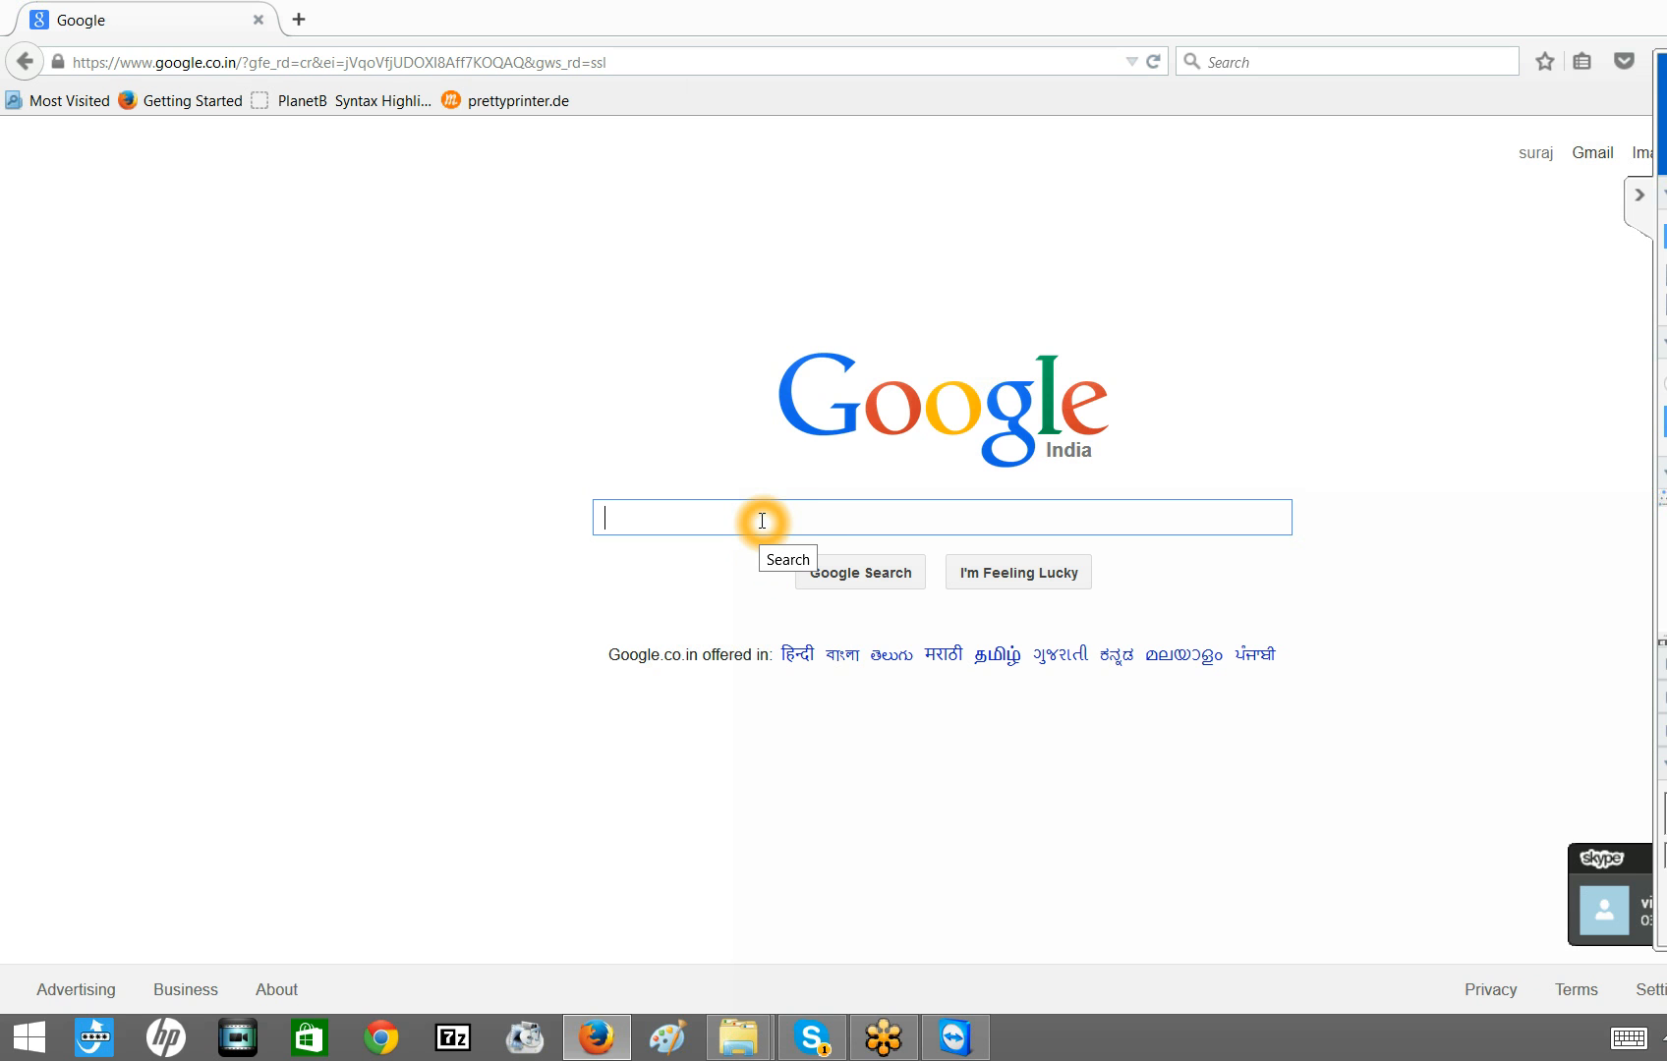
Search Google for "java download" and open Oracle's Java SE Development Kit 8 Downloads page.
{"action": "type", "text": "java ins"}
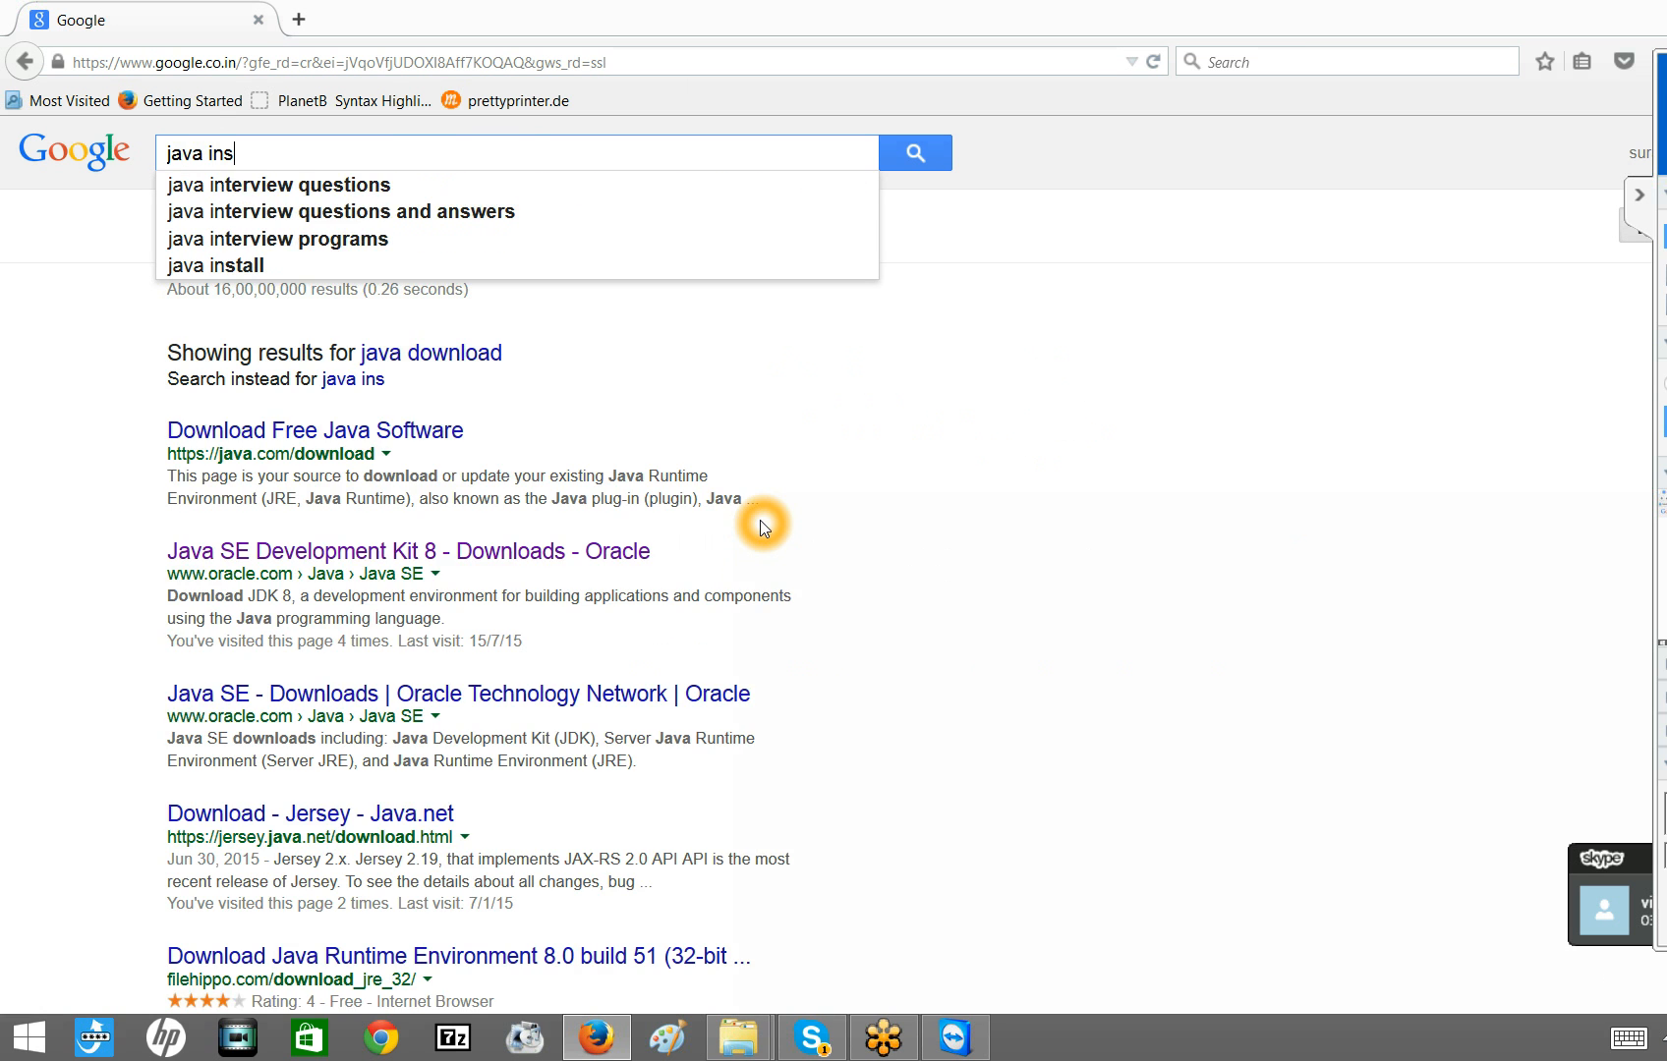
{"action": "key", "text": "BackSpace"}
{"action": "key", "text": "BackSpace"}
{"action": "key", "text": "BackSpace"}
{"action": "type", "text": "download"}
{"action": "key", "text": "Return"}
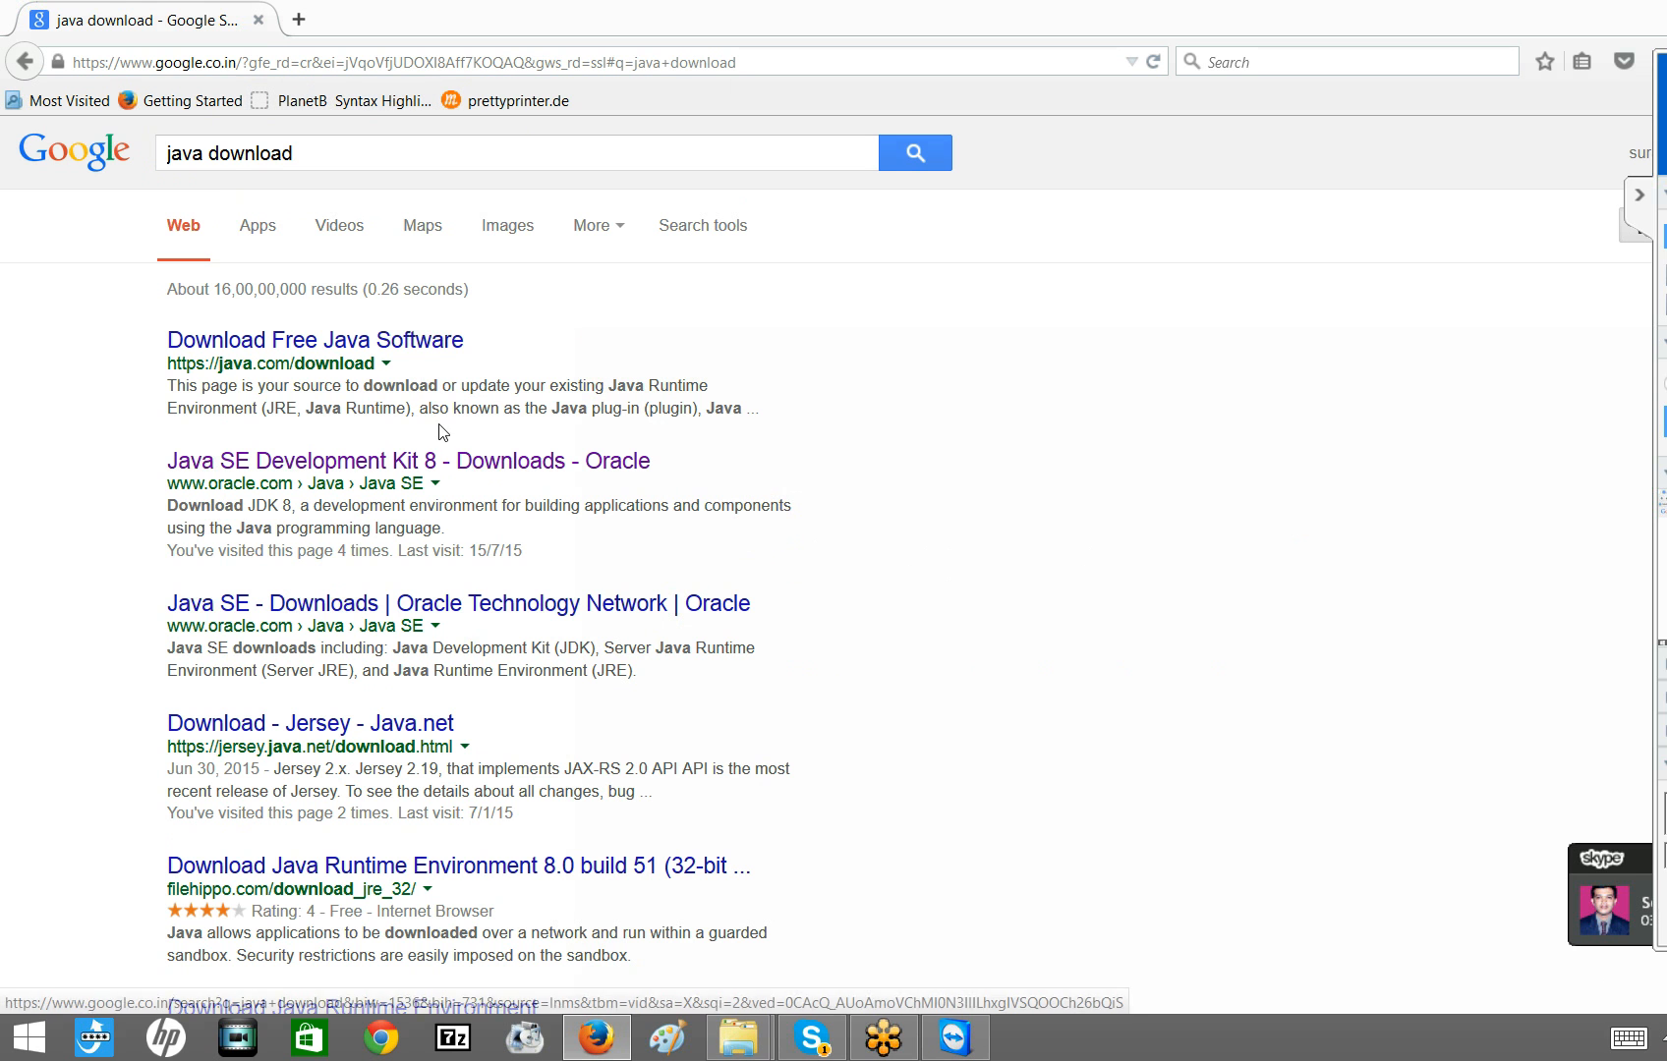
{"action": "left_click", "coordinate": [365, 473]}
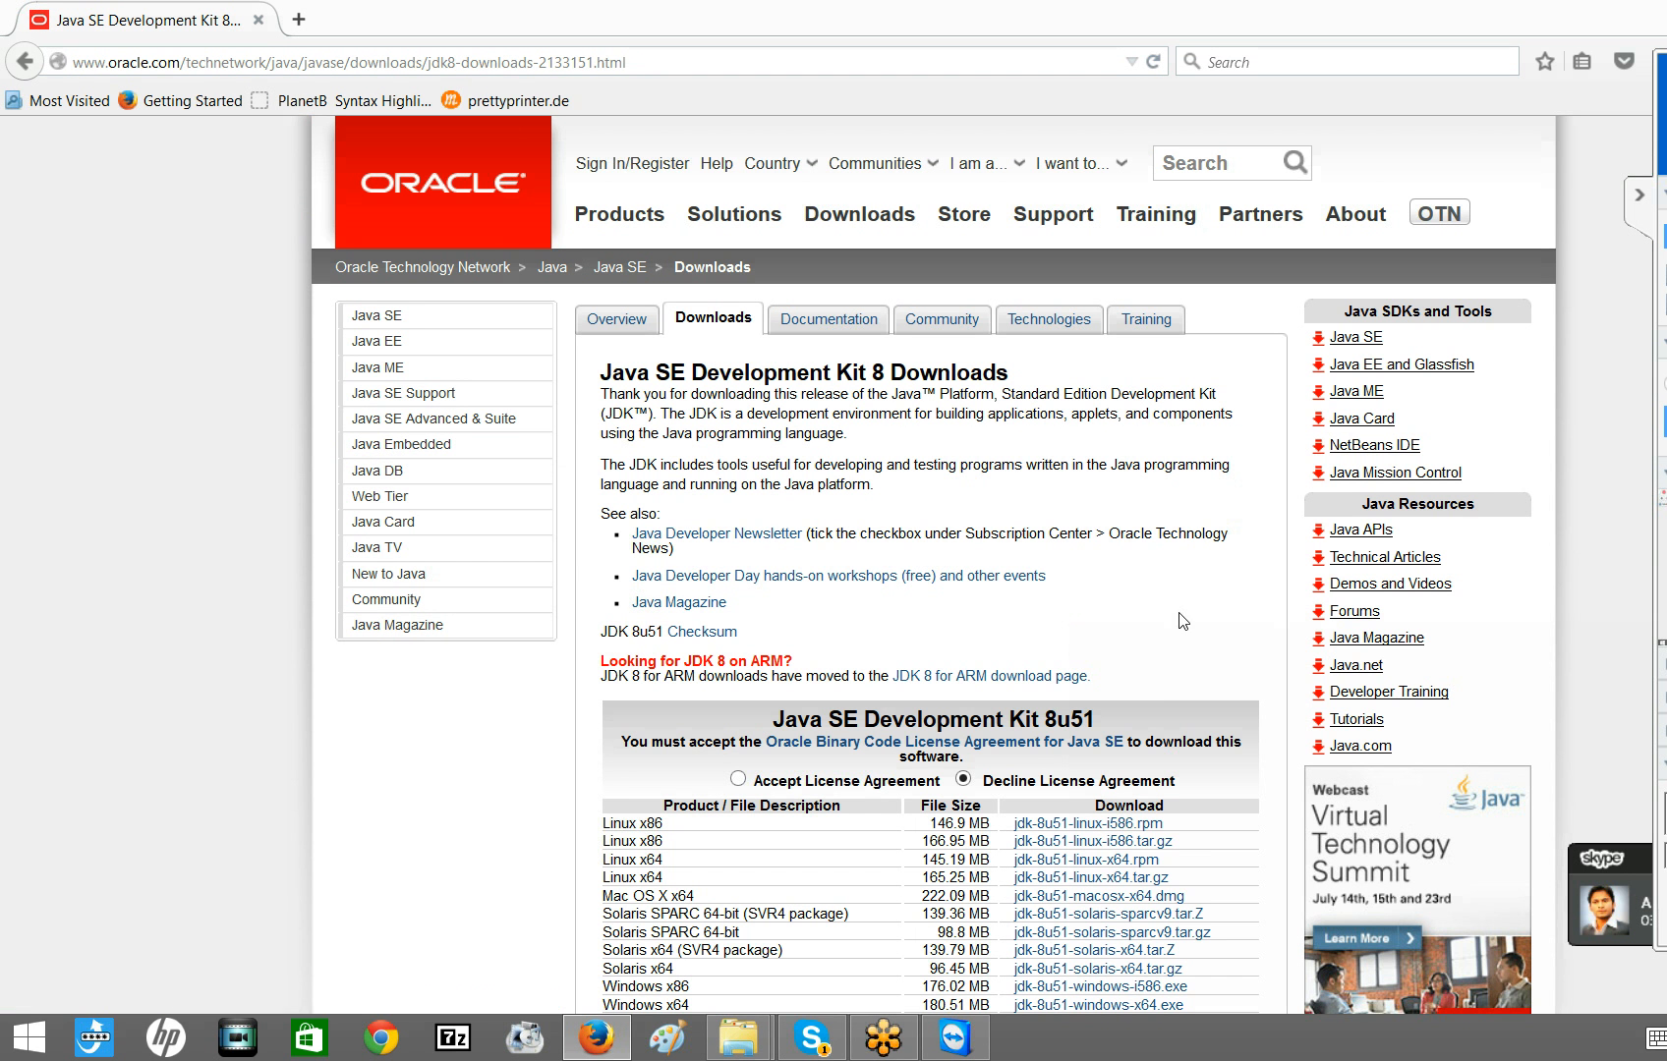
Locate the Java SE Development Kit 8u51 section and accept its license agreement.
{"action": "scroll", "coordinate": [1183, 612], "scroll_direction": "down", "scroll_amount": 3}
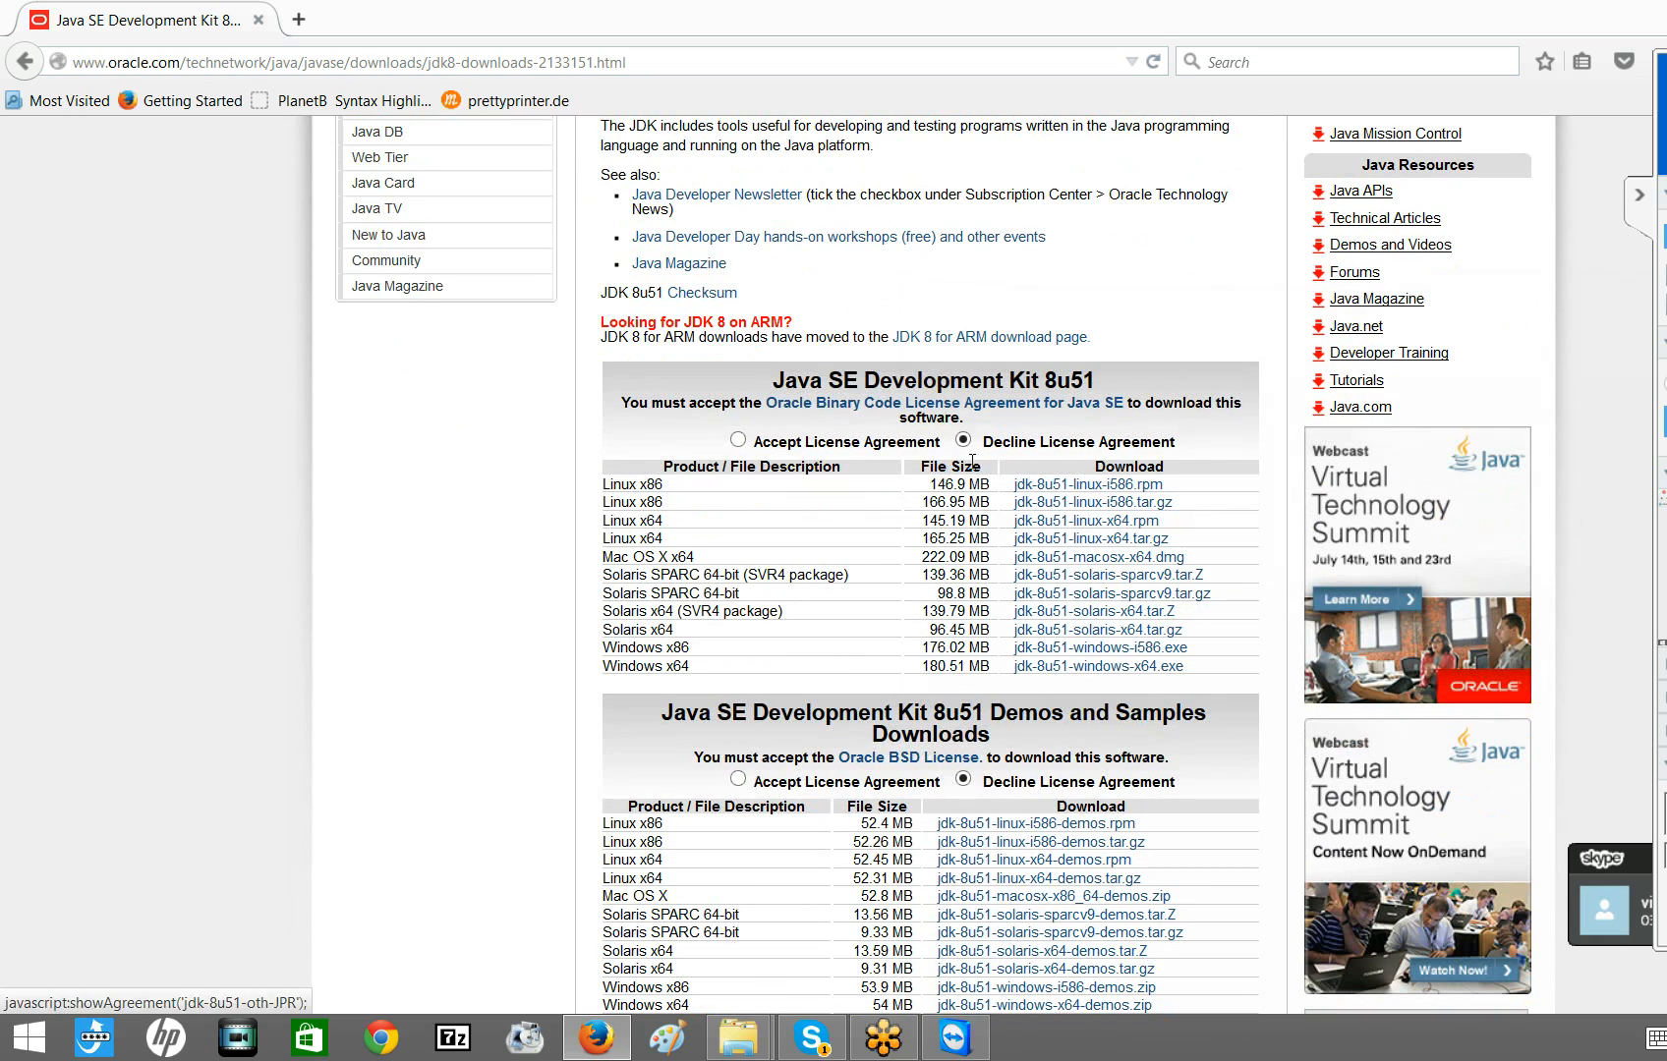
{"action": "scroll", "coordinate": [1069, 699], "scroll_direction": "down", "scroll_amount": 3}
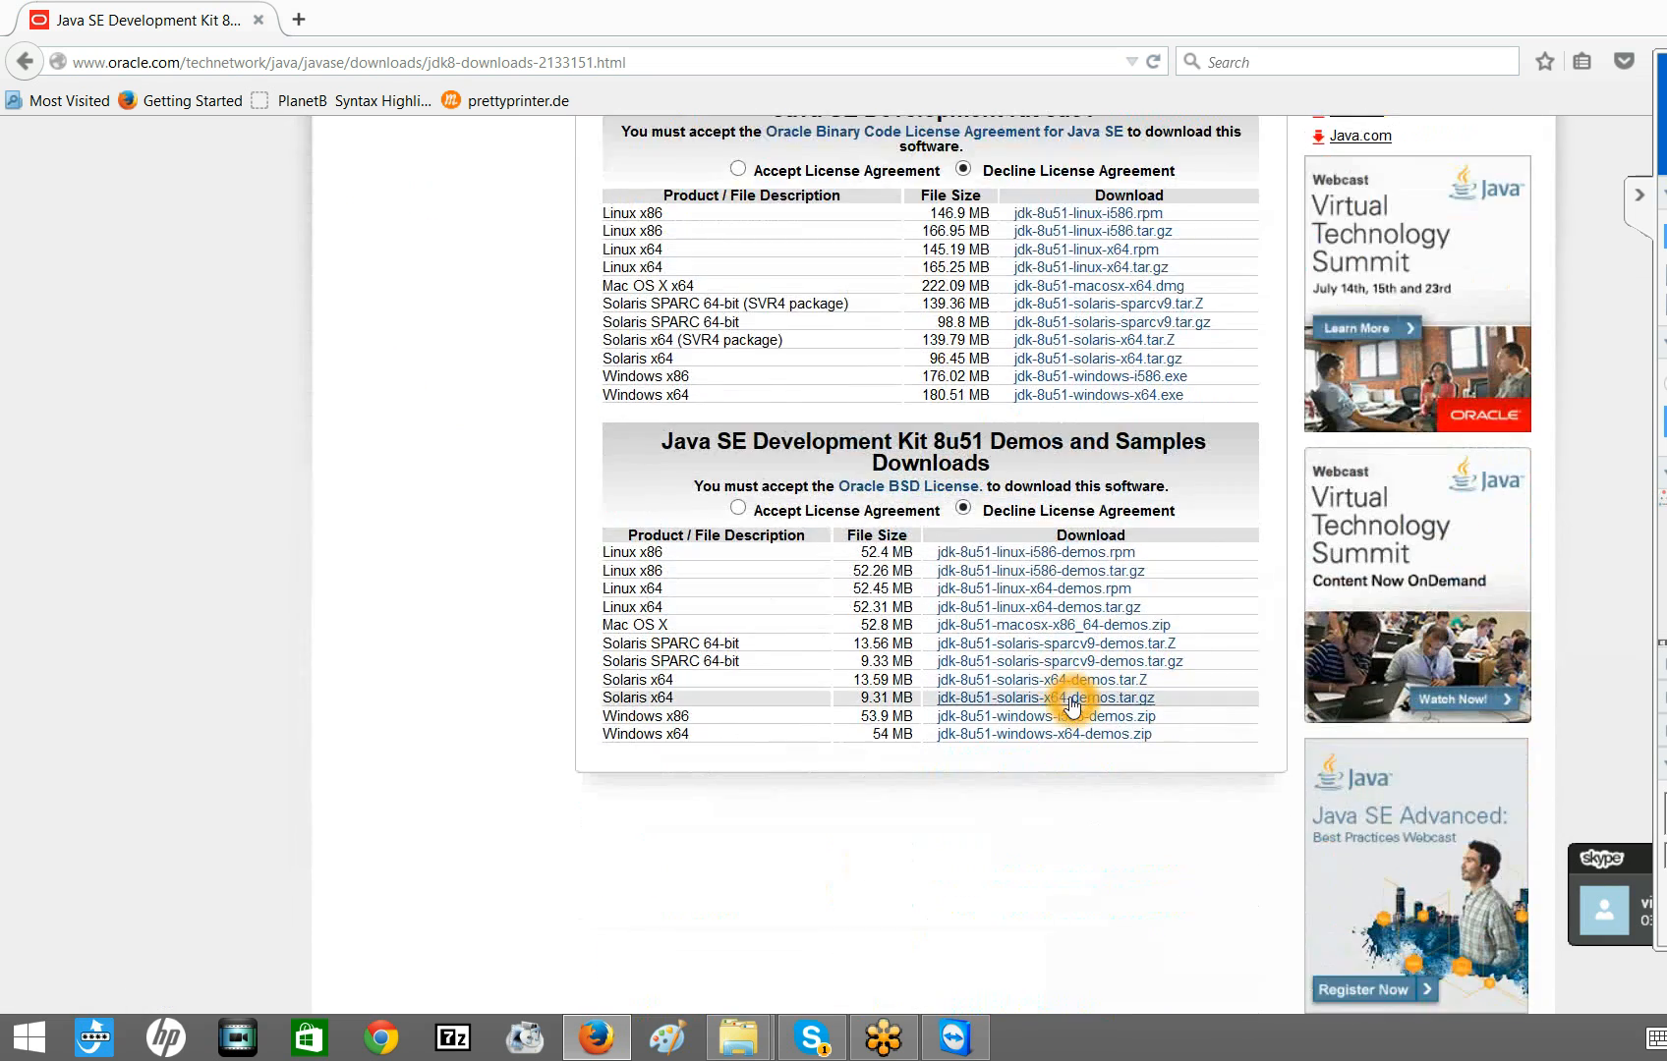
{"action": "scroll", "coordinate": [1071, 703], "scroll_direction": "up", "scroll_amount": 3}
{"action": "scroll", "coordinate": [1071, 700], "scroll_direction": "up", "scroll_amount": 1}
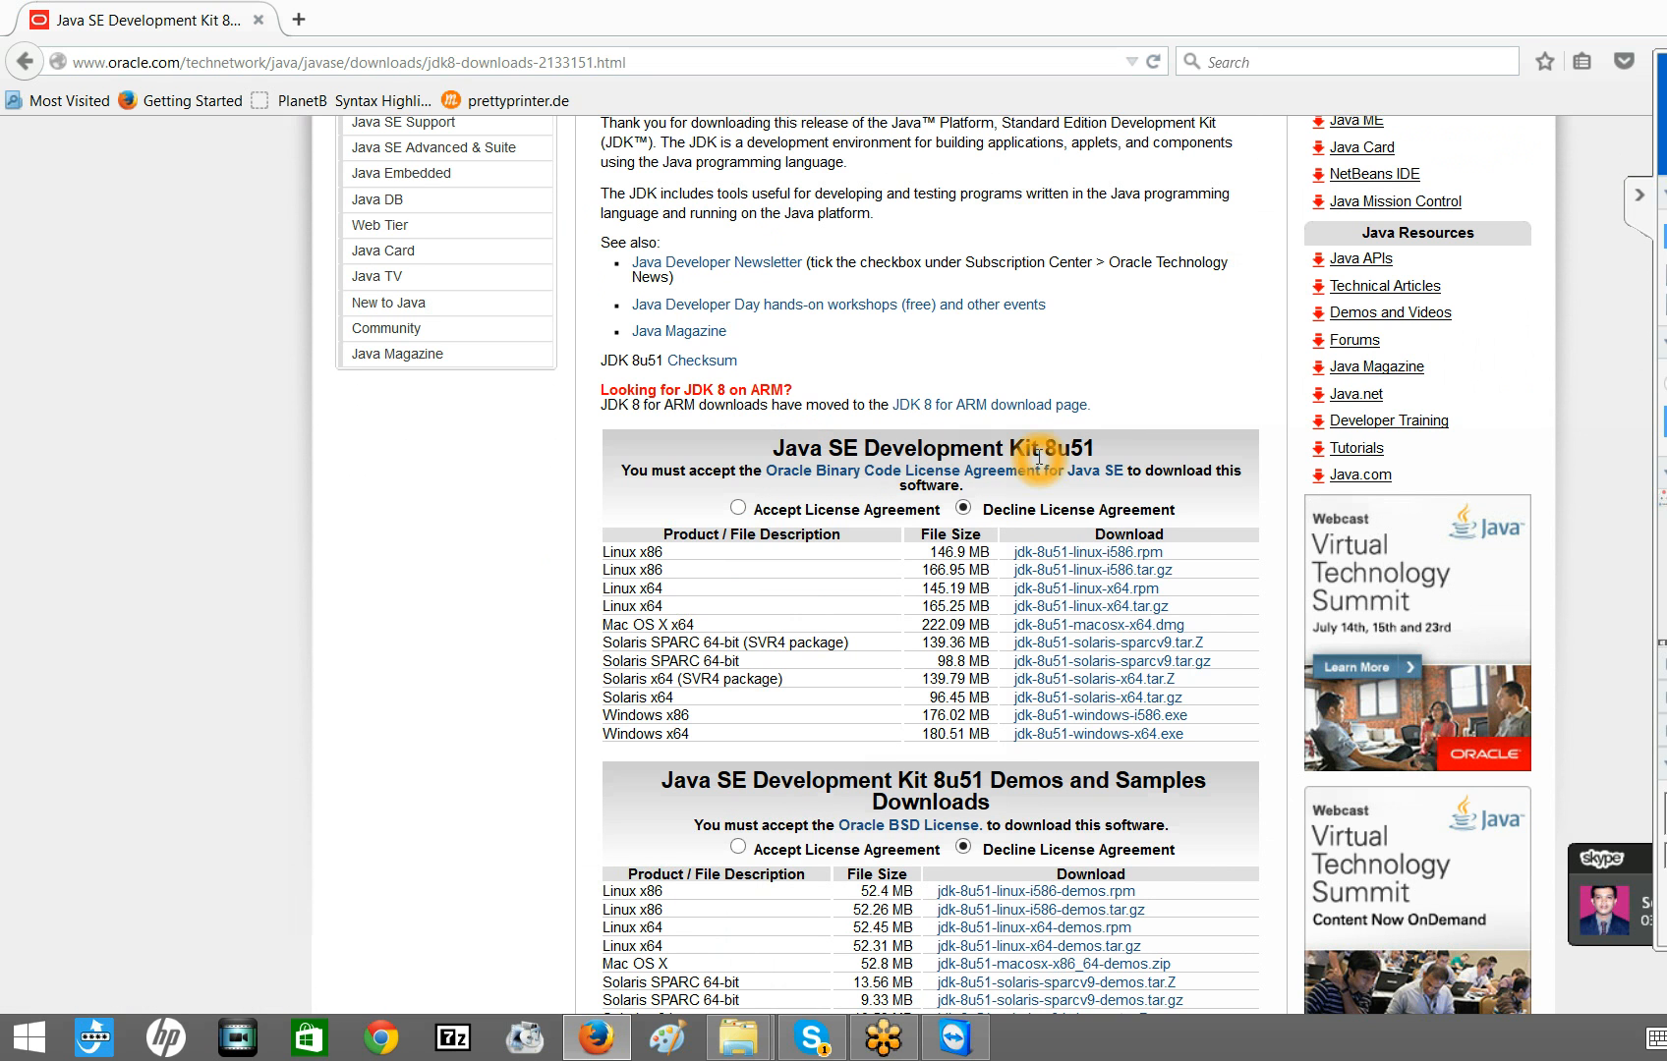
{"action": "left_click_drag", "start_coordinate": [1046, 448], "coordinate": [1099, 444]}
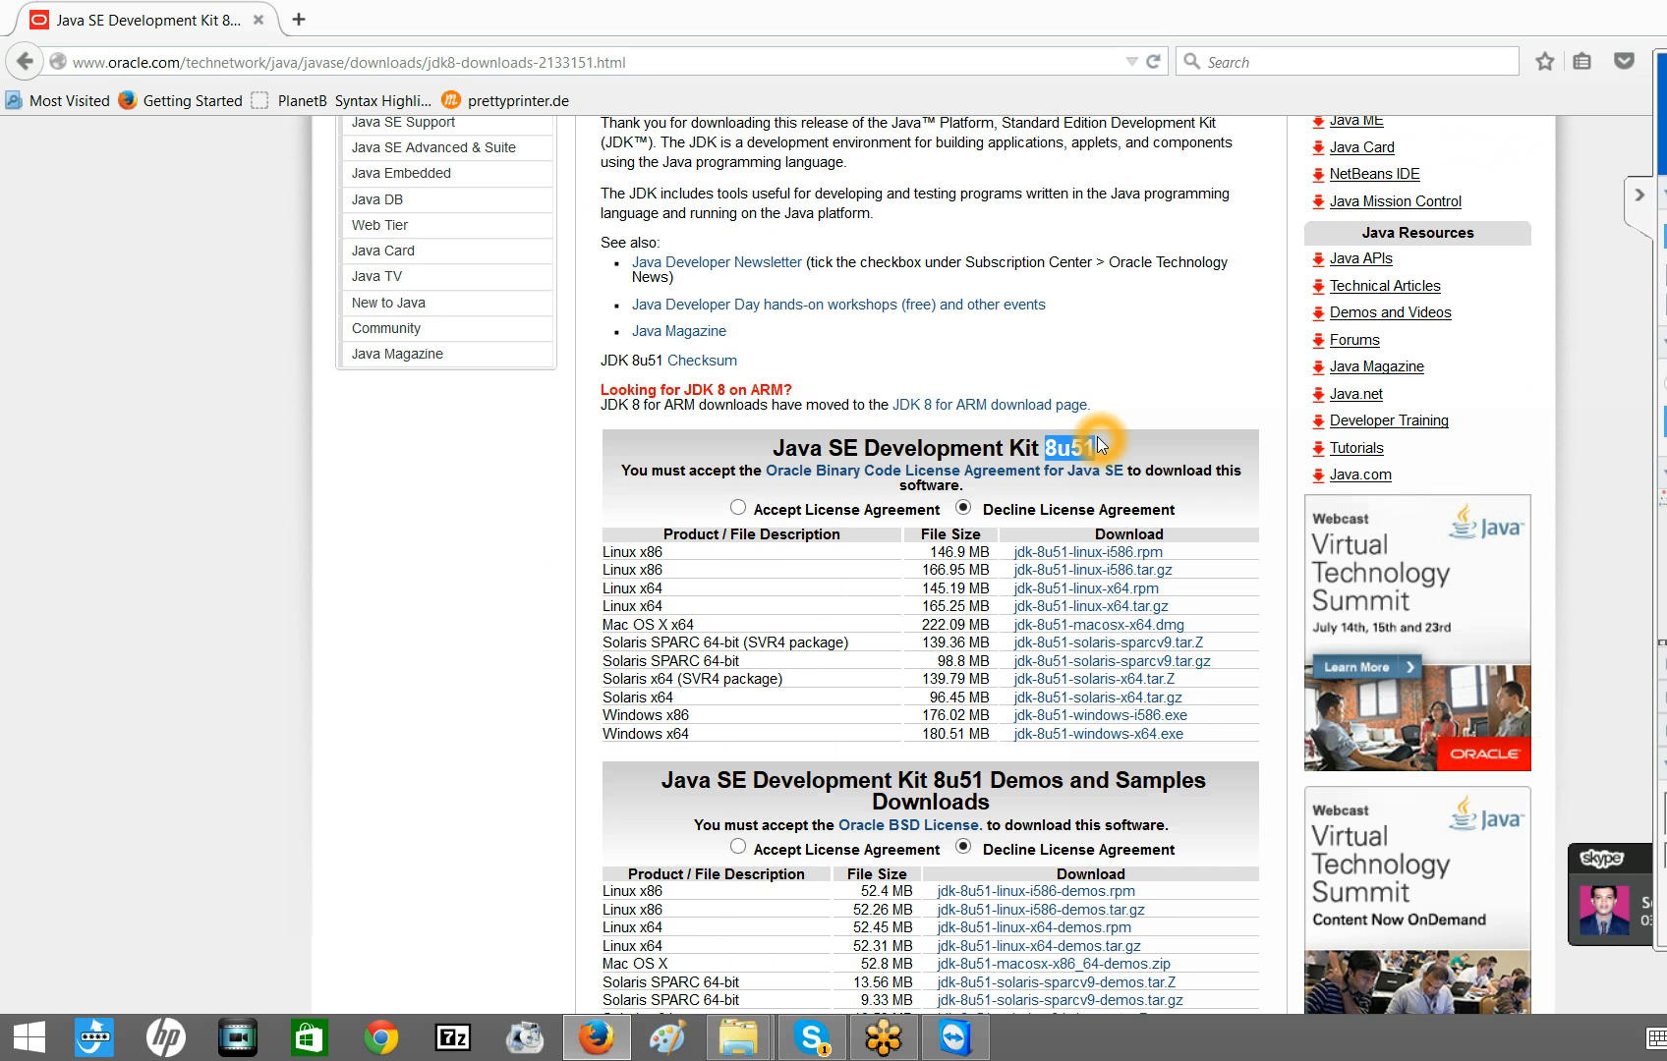
{"action": "left_click", "coordinate": [738, 509]}
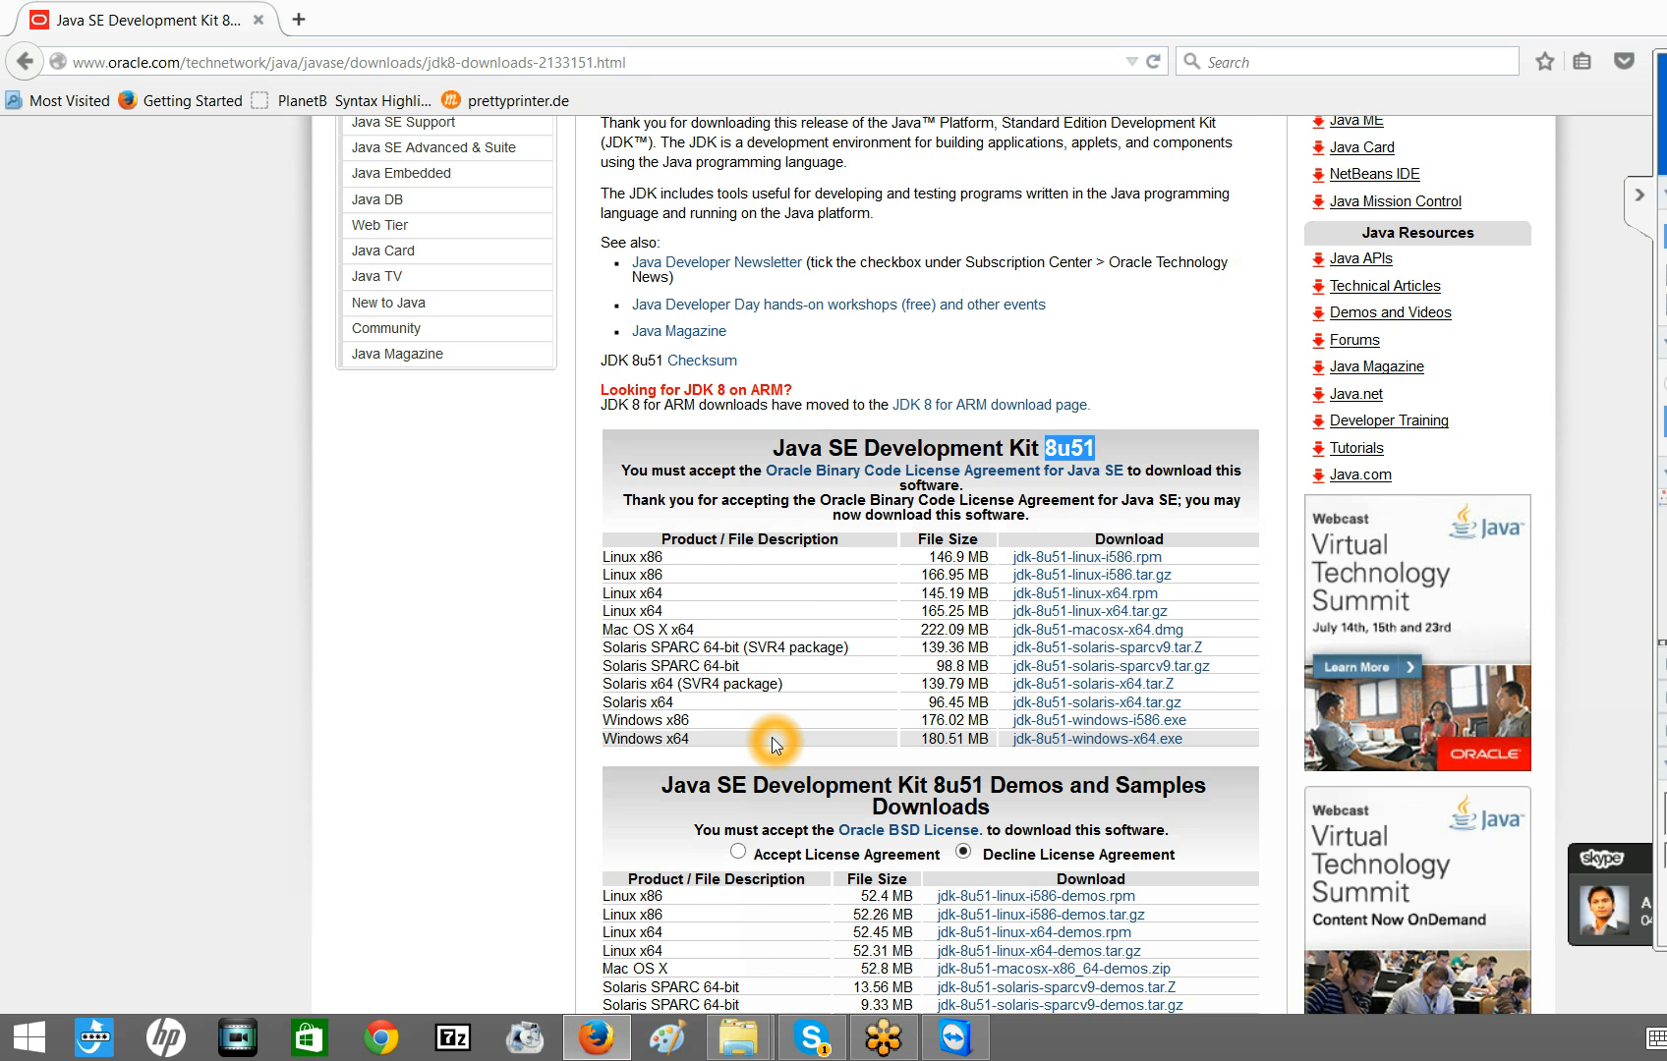
{"action": "left_click", "coordinate": [1095, 742]}
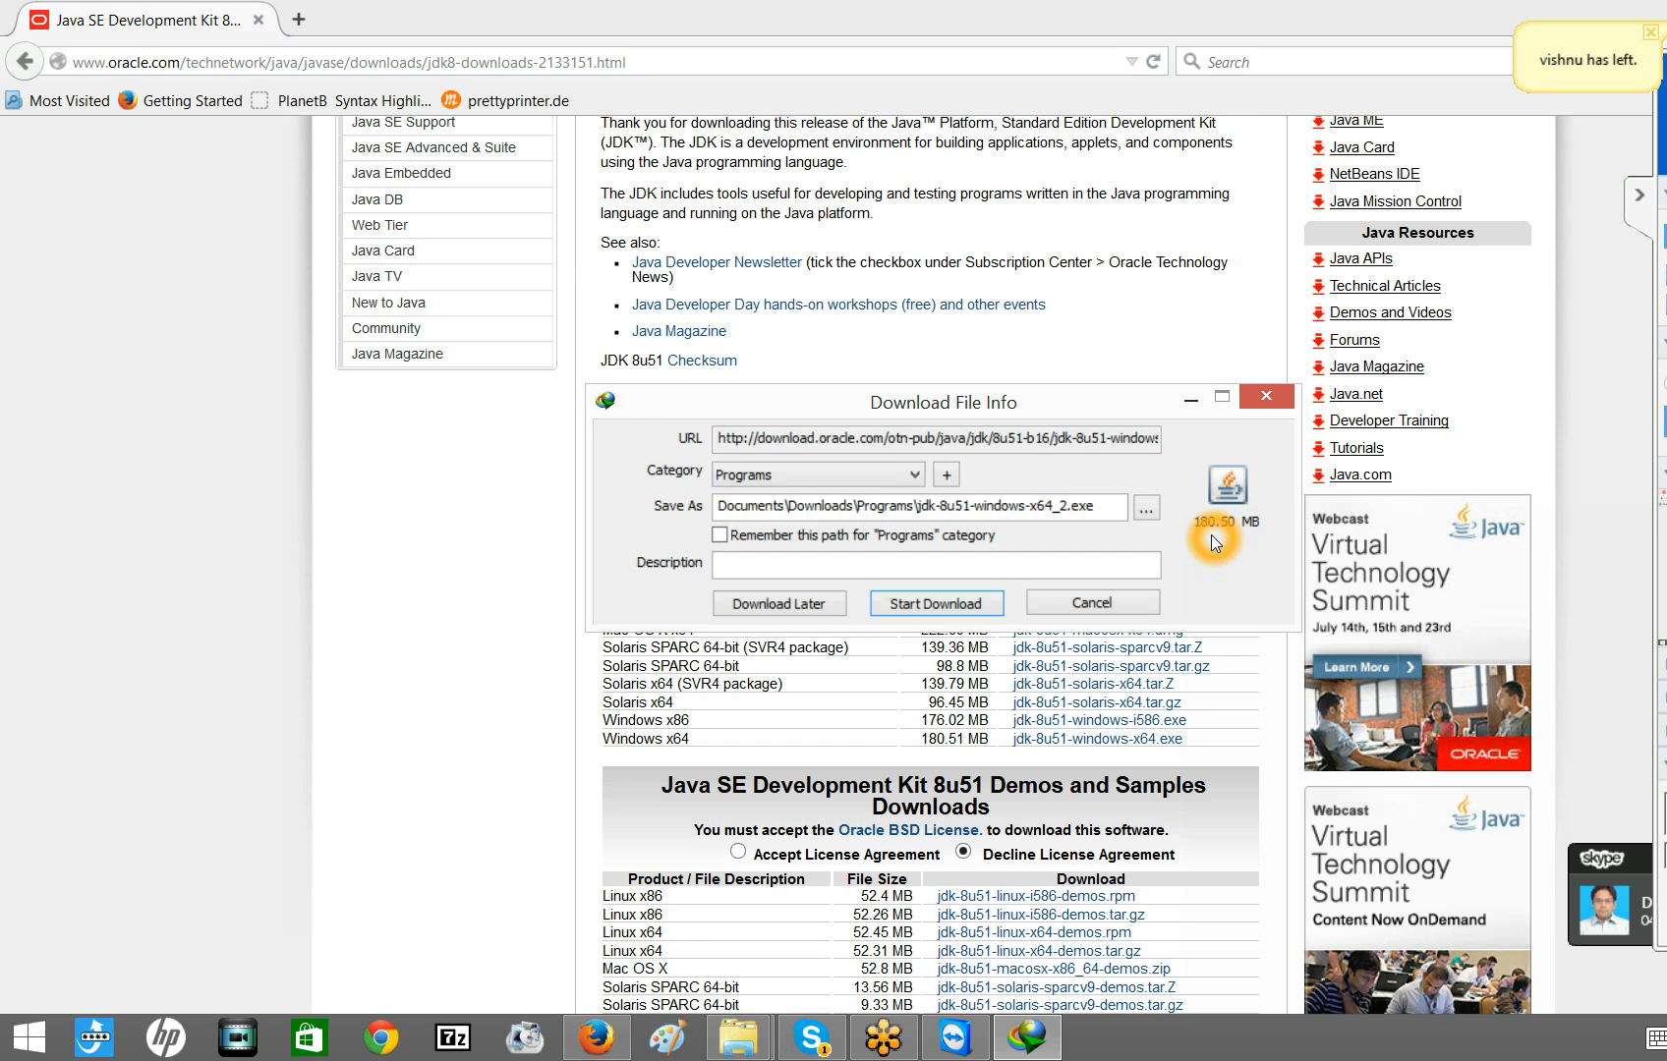
{"action": "left_click", "coordinate": [1221, 533]}
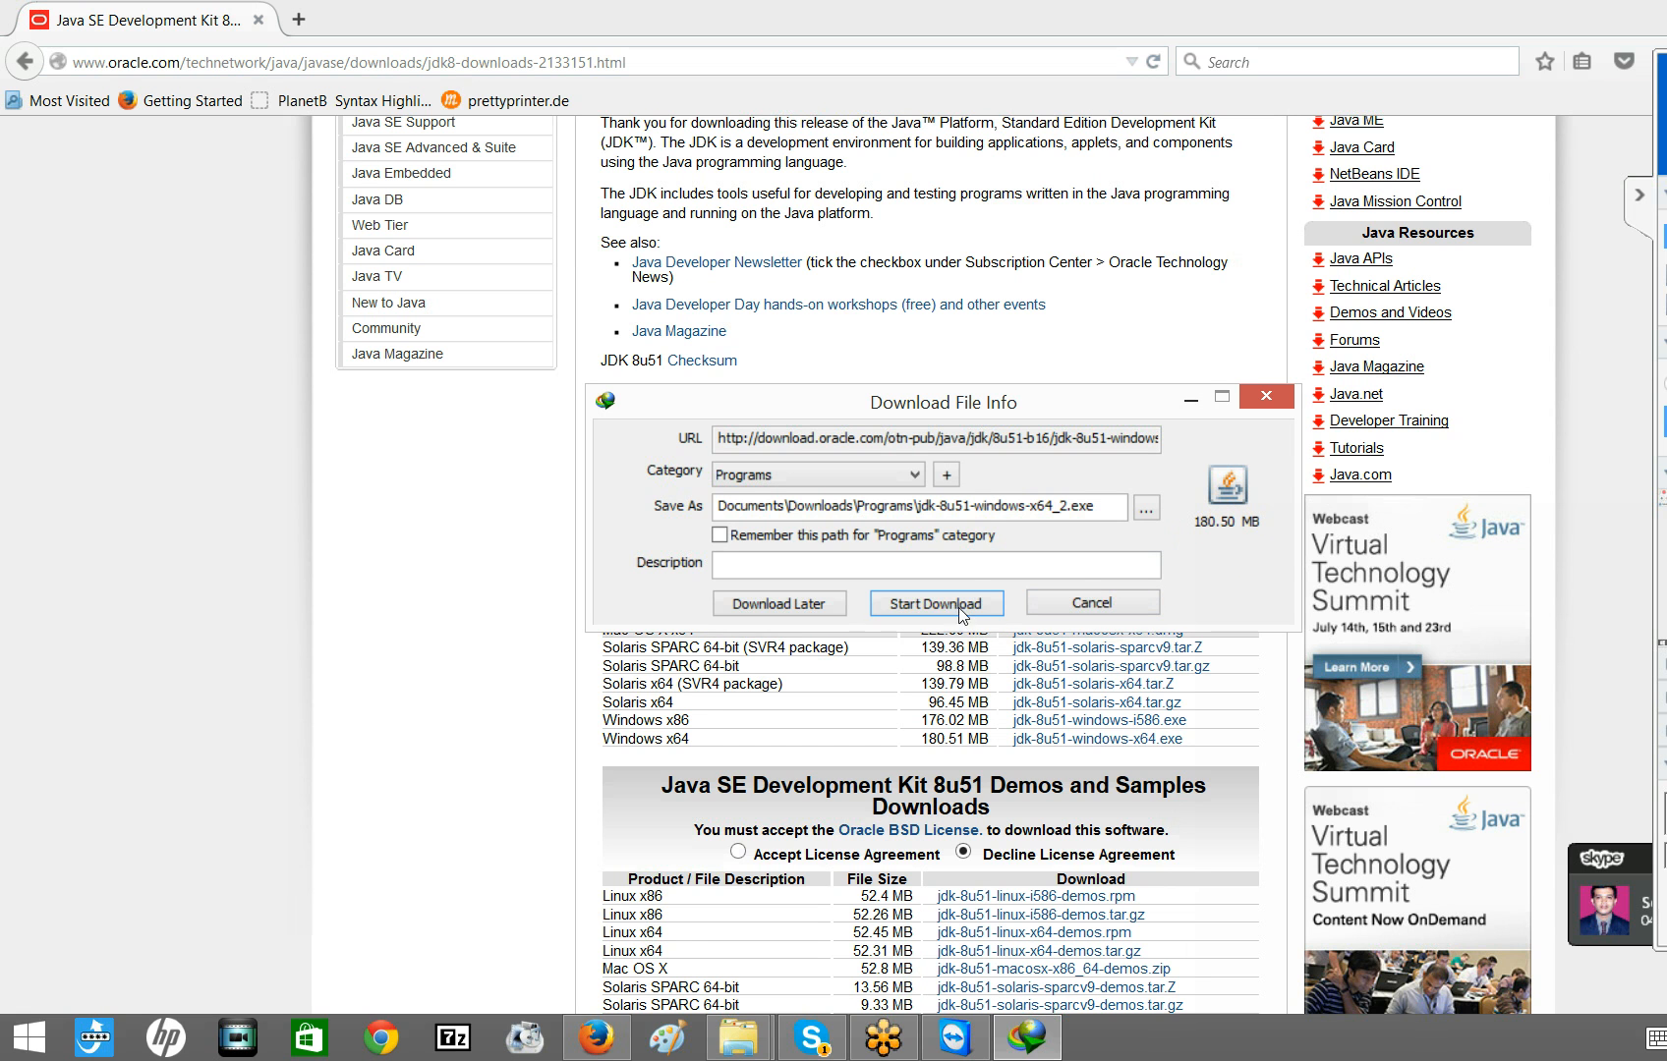
{"action": "left_click", "coordinate": [1074, 602]}
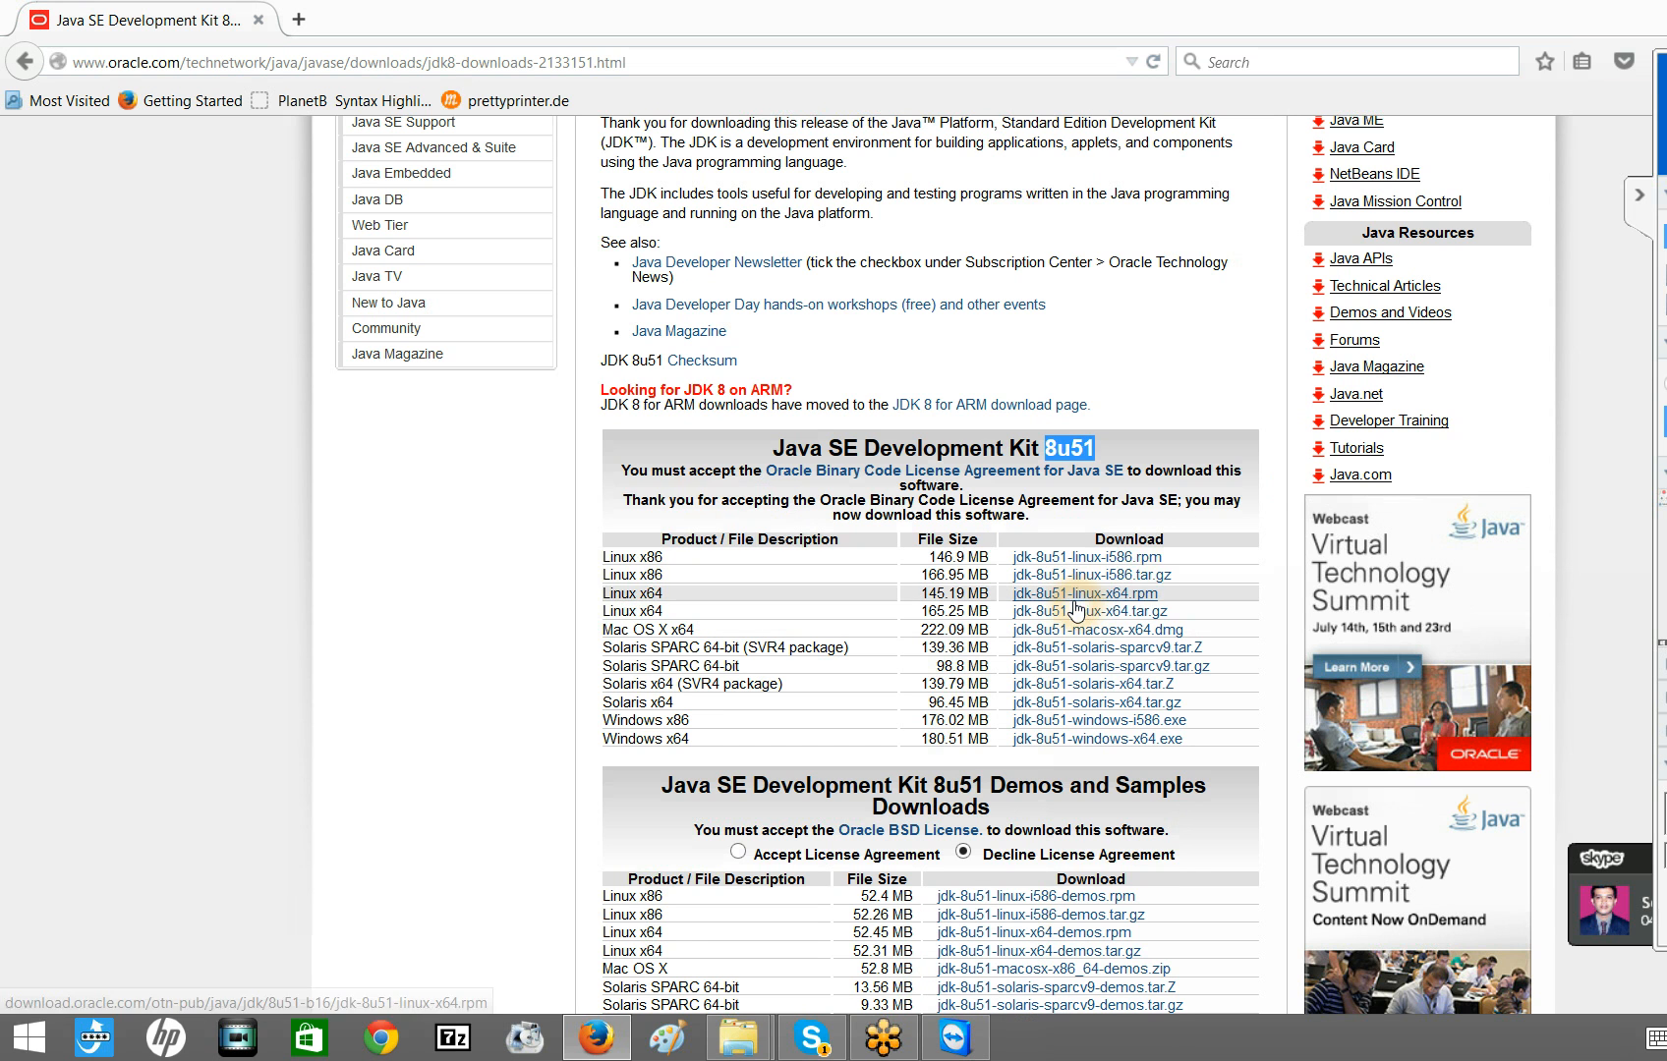
Switch to the New folder (2) window in File Explorer and run the jdk-8u51-windows-x64.exe installer.
{"action": "mouse_move", "coordinate": [738, 1037]}
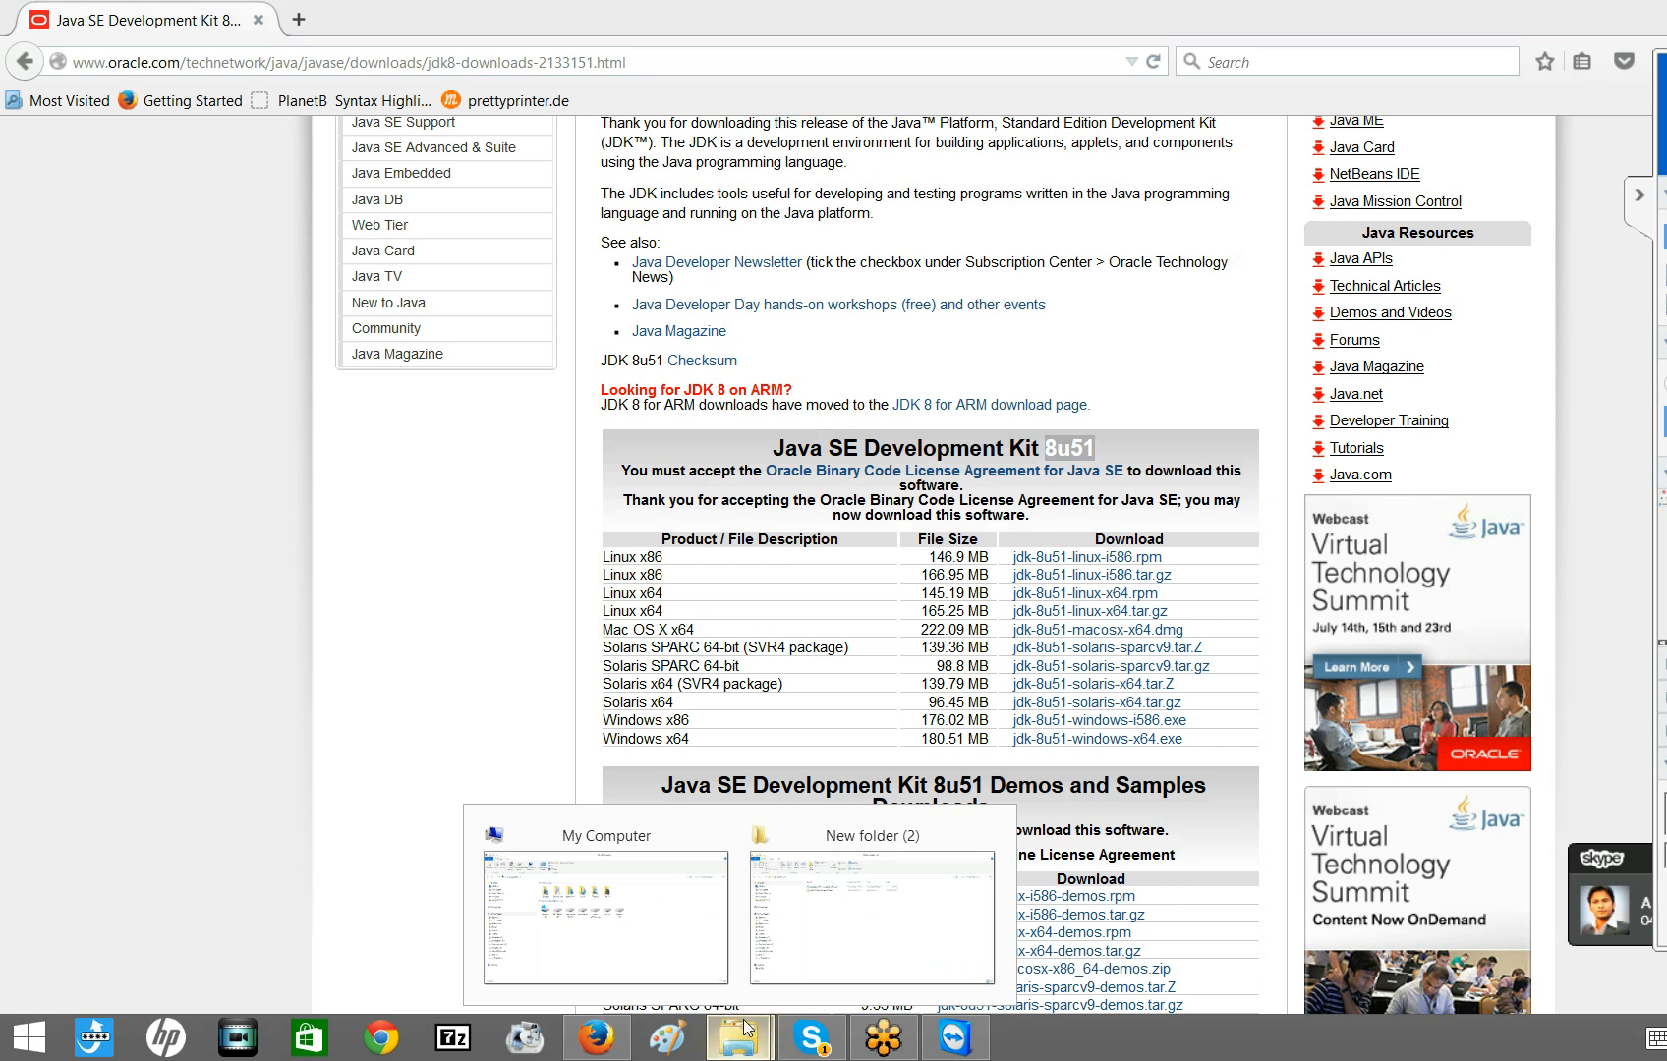
{"action": "left_click", "coordinate": [858, 928]}
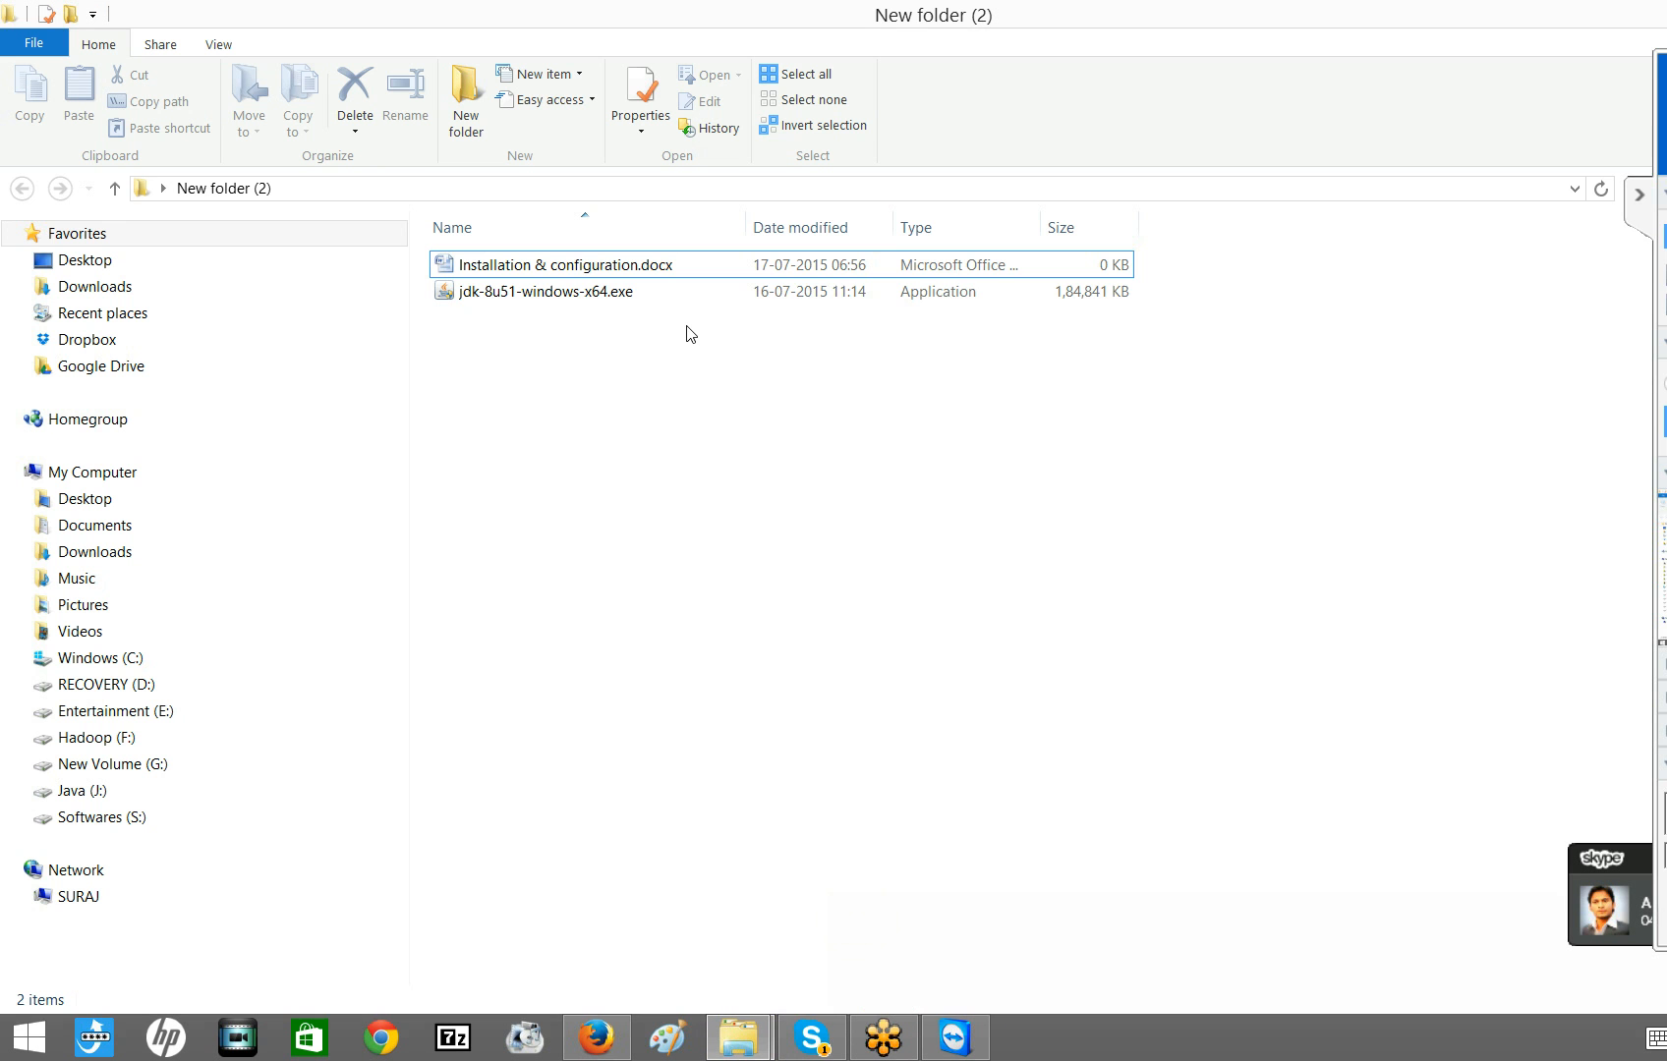
{"action": "left_click", "coordinate": [601, 299]}
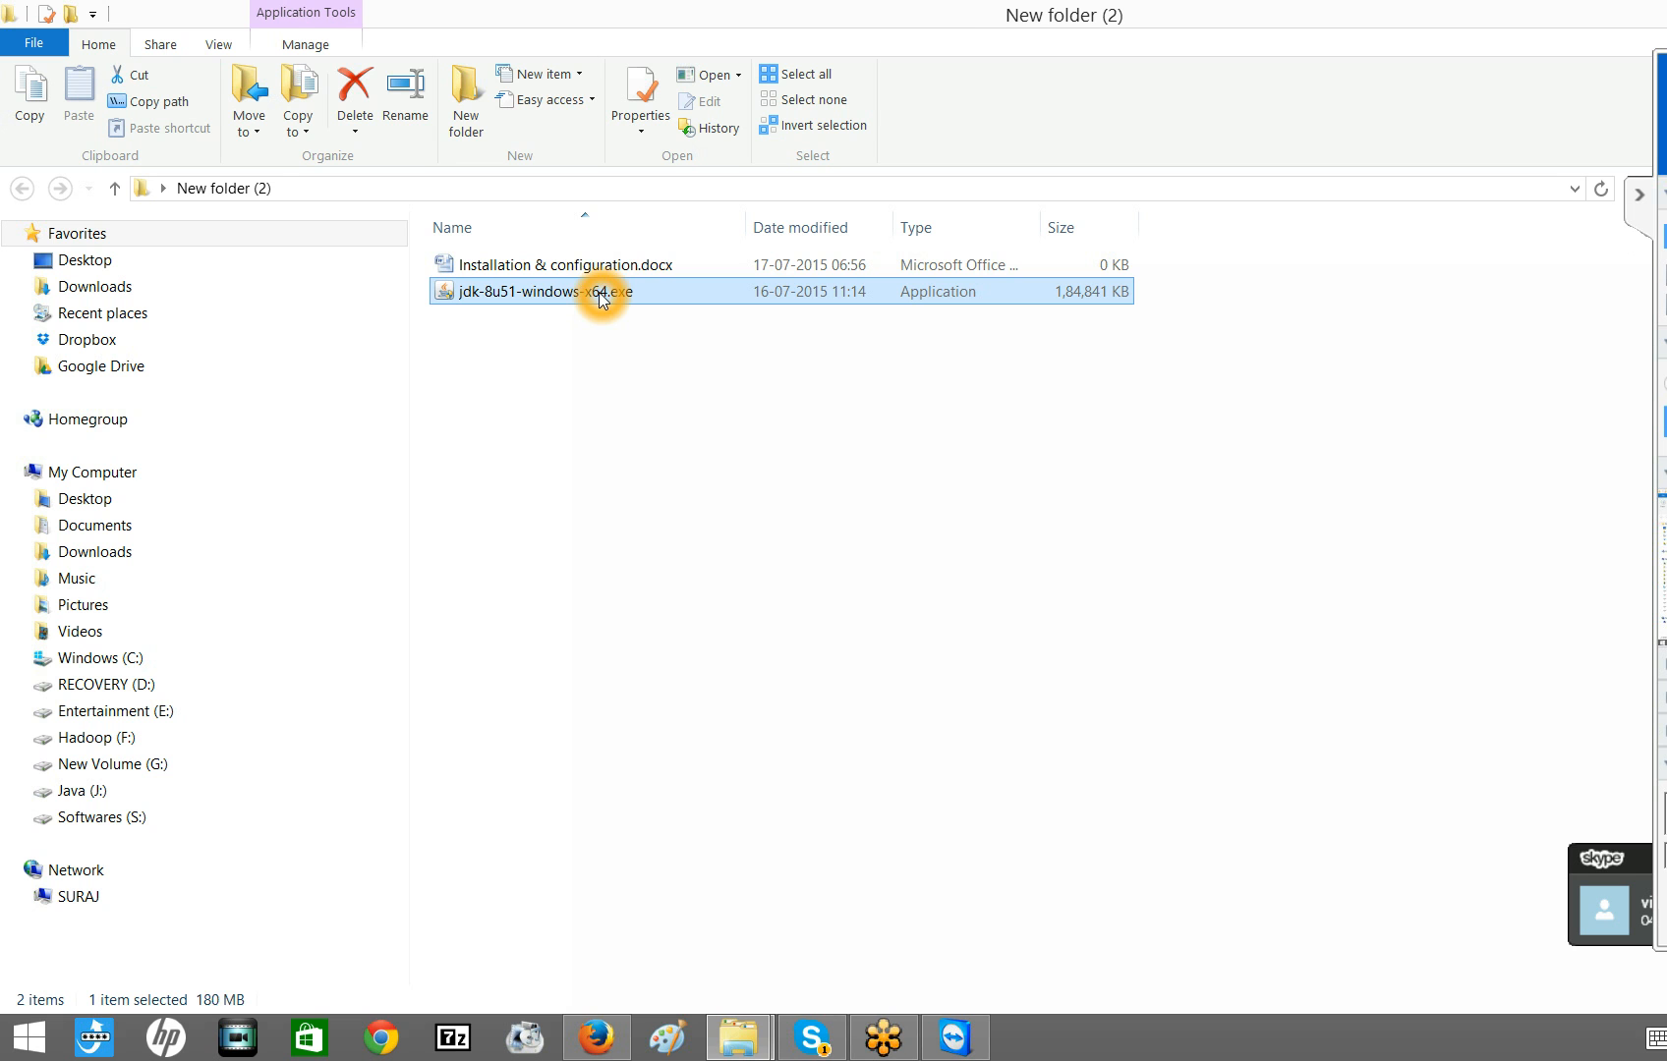
{"action": "left_click", "coordinate": [703, 573]}
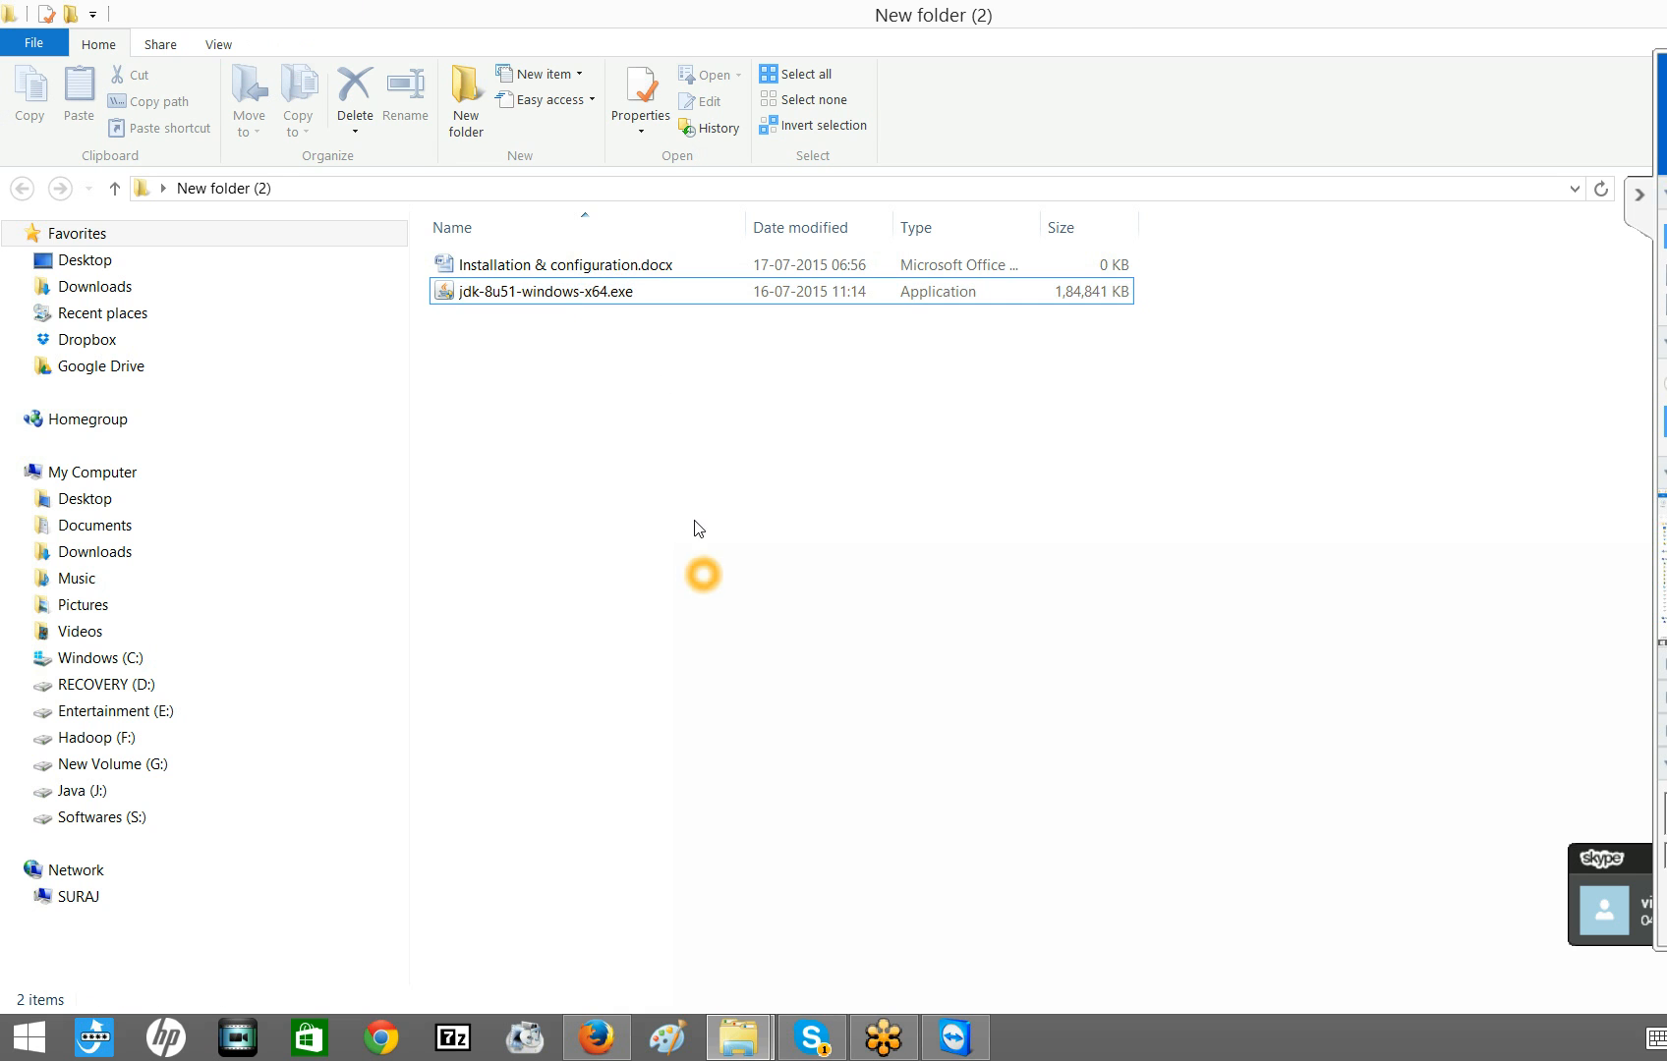
{"action": "double_click", "coordinate": [636, 291]}
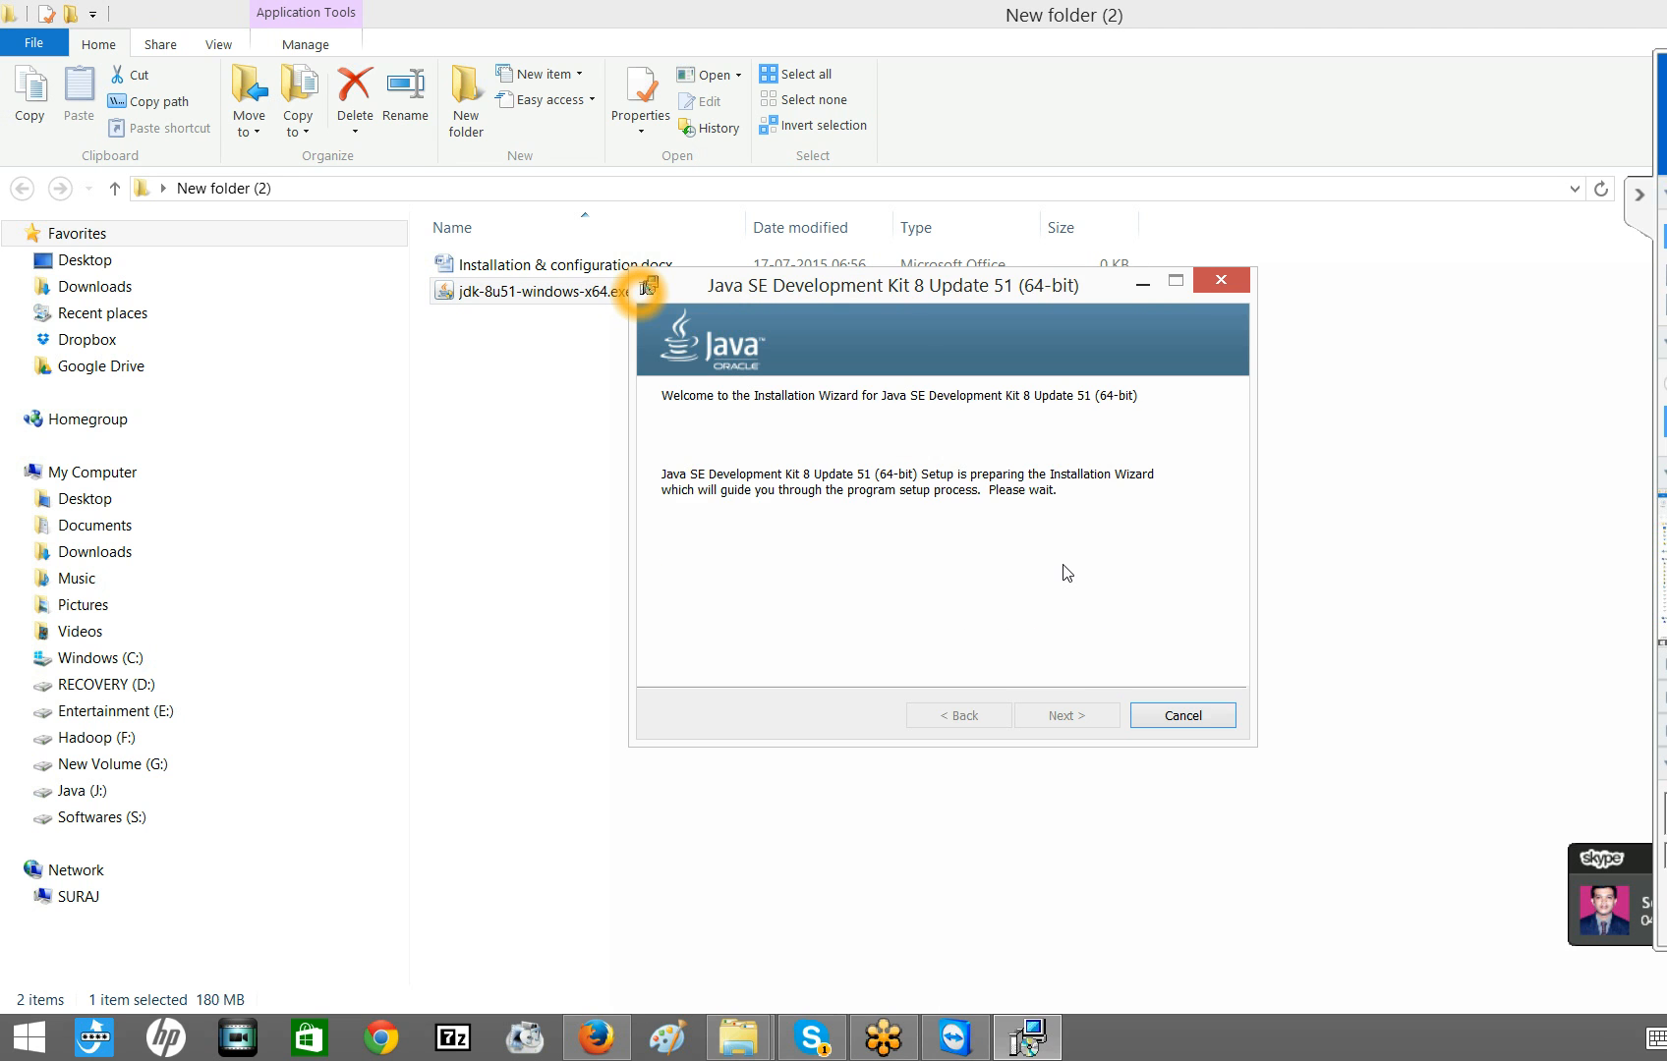
Install JDK 8 Update 51 with the default features and the default JDK and JRE destination folders, then close the wizard.
{"action": "left_click", "coordinate": [1076, 717]}
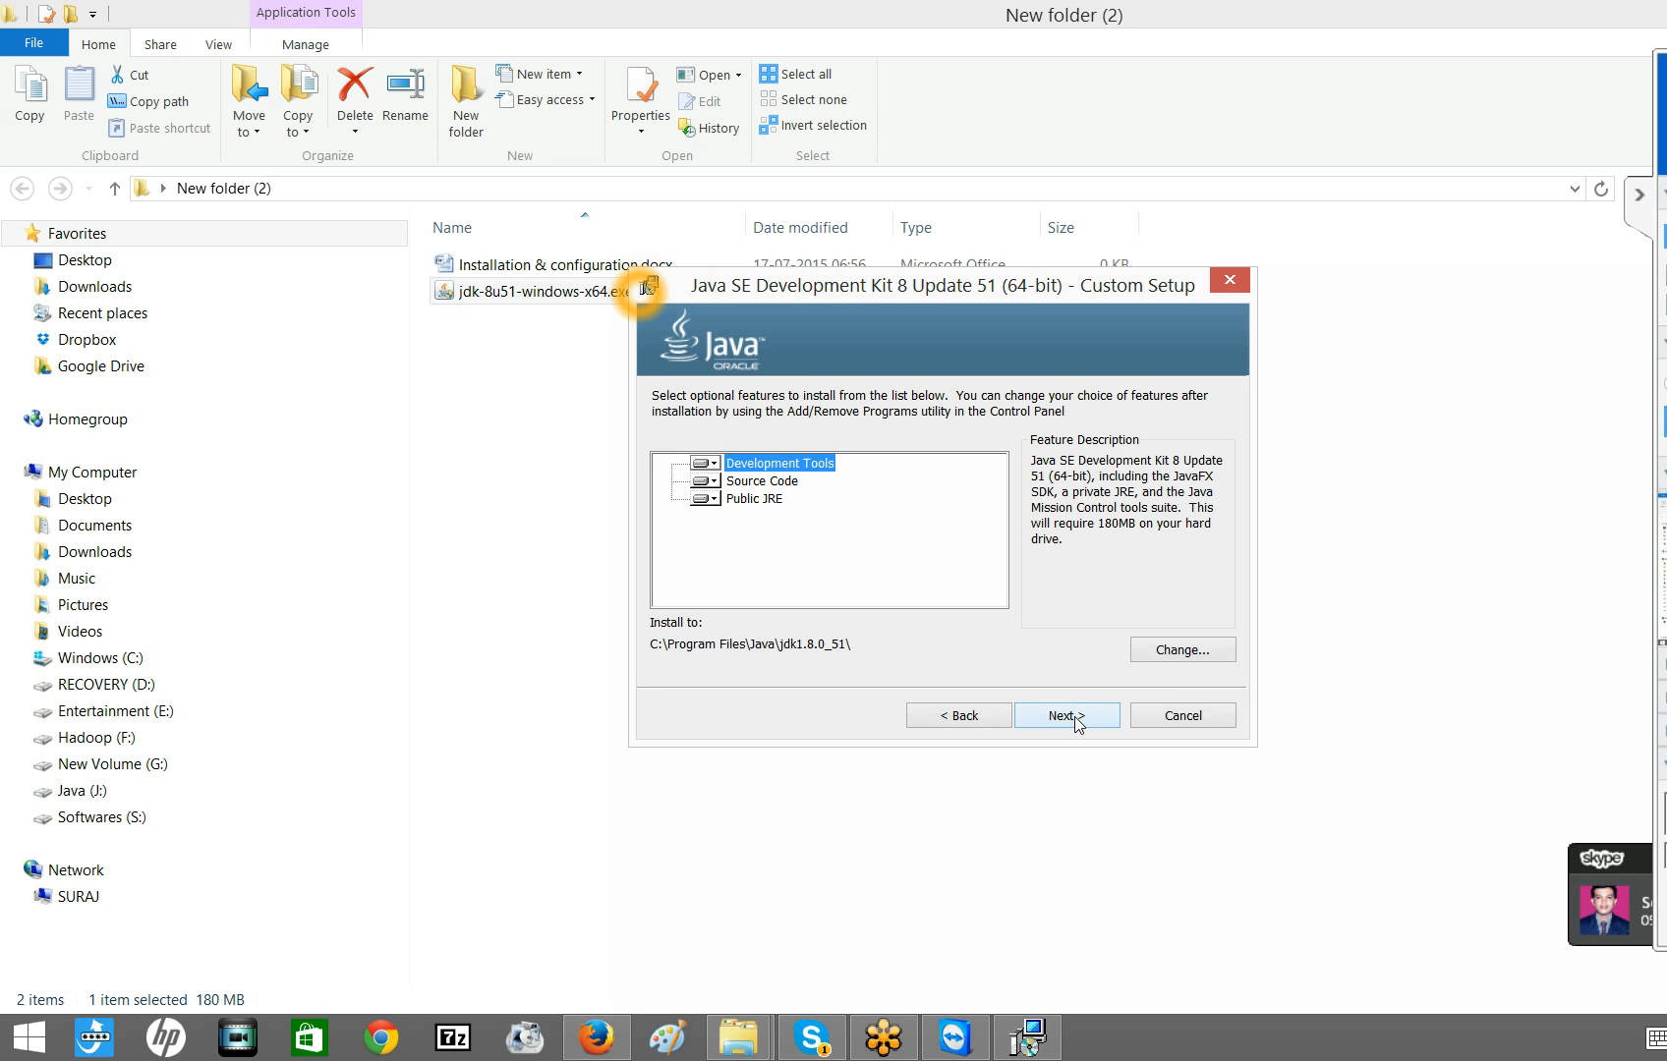
{"action": "left_click", "coordinate": [1066, 716]}
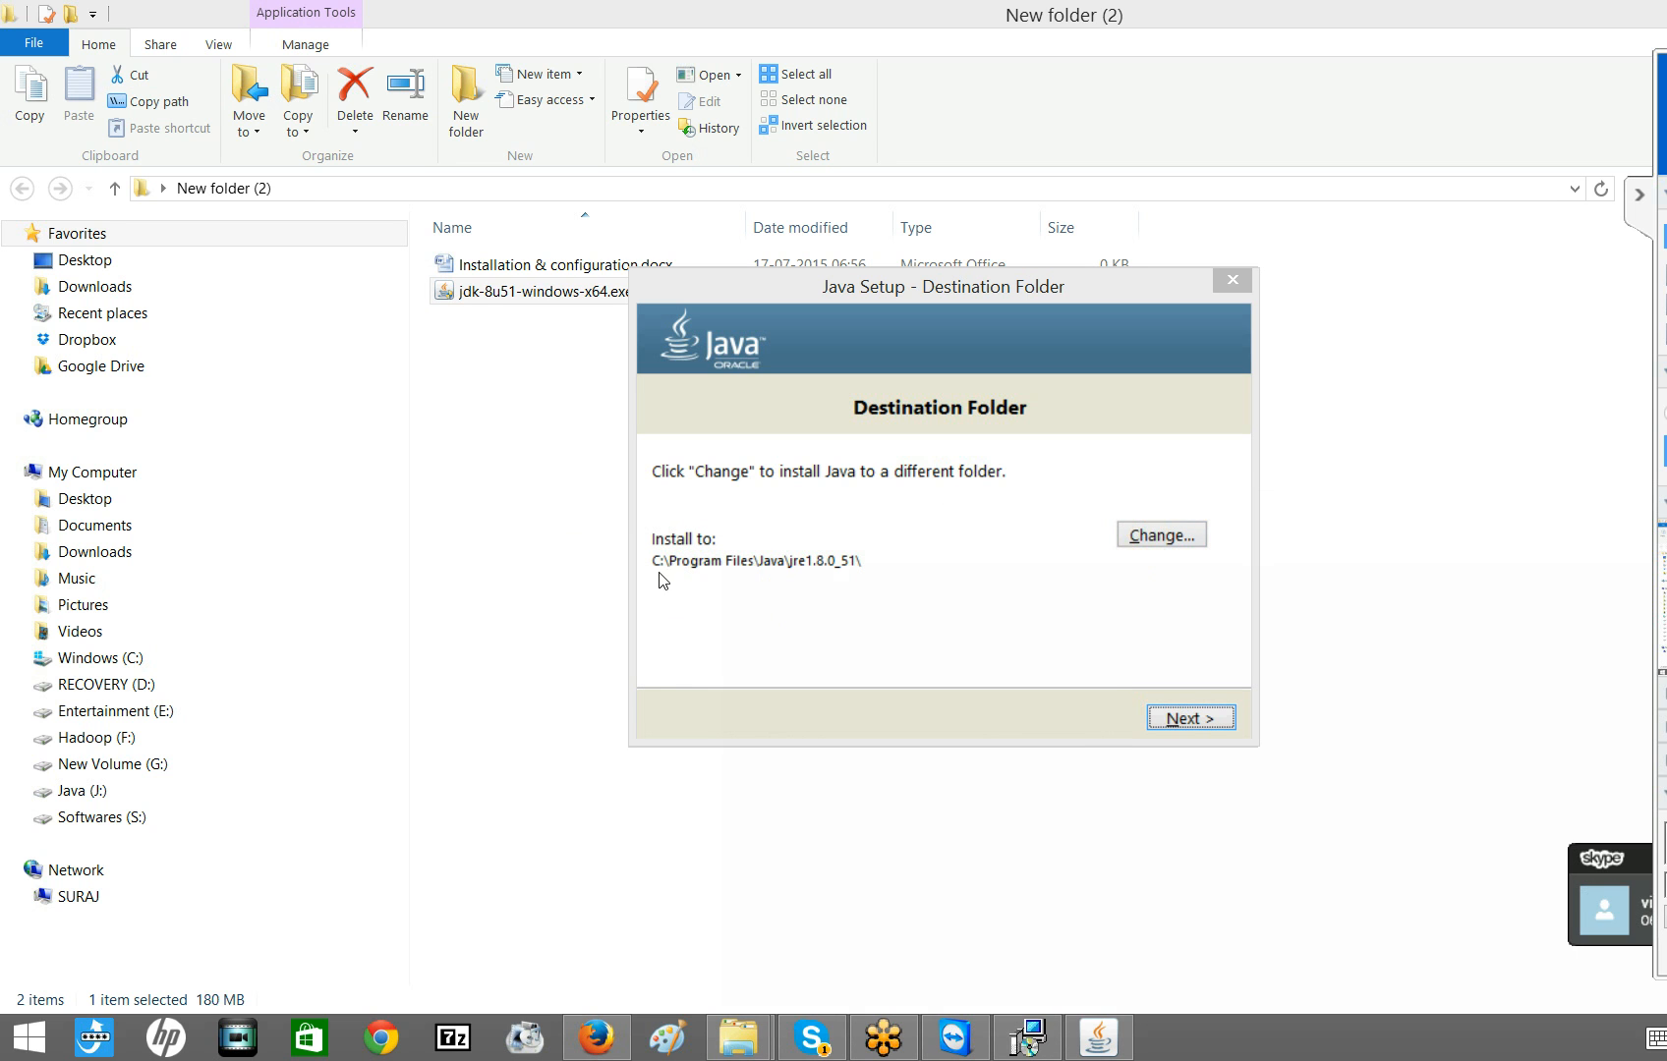
{"action": "left_click", "coordinate": [1188, 713]}
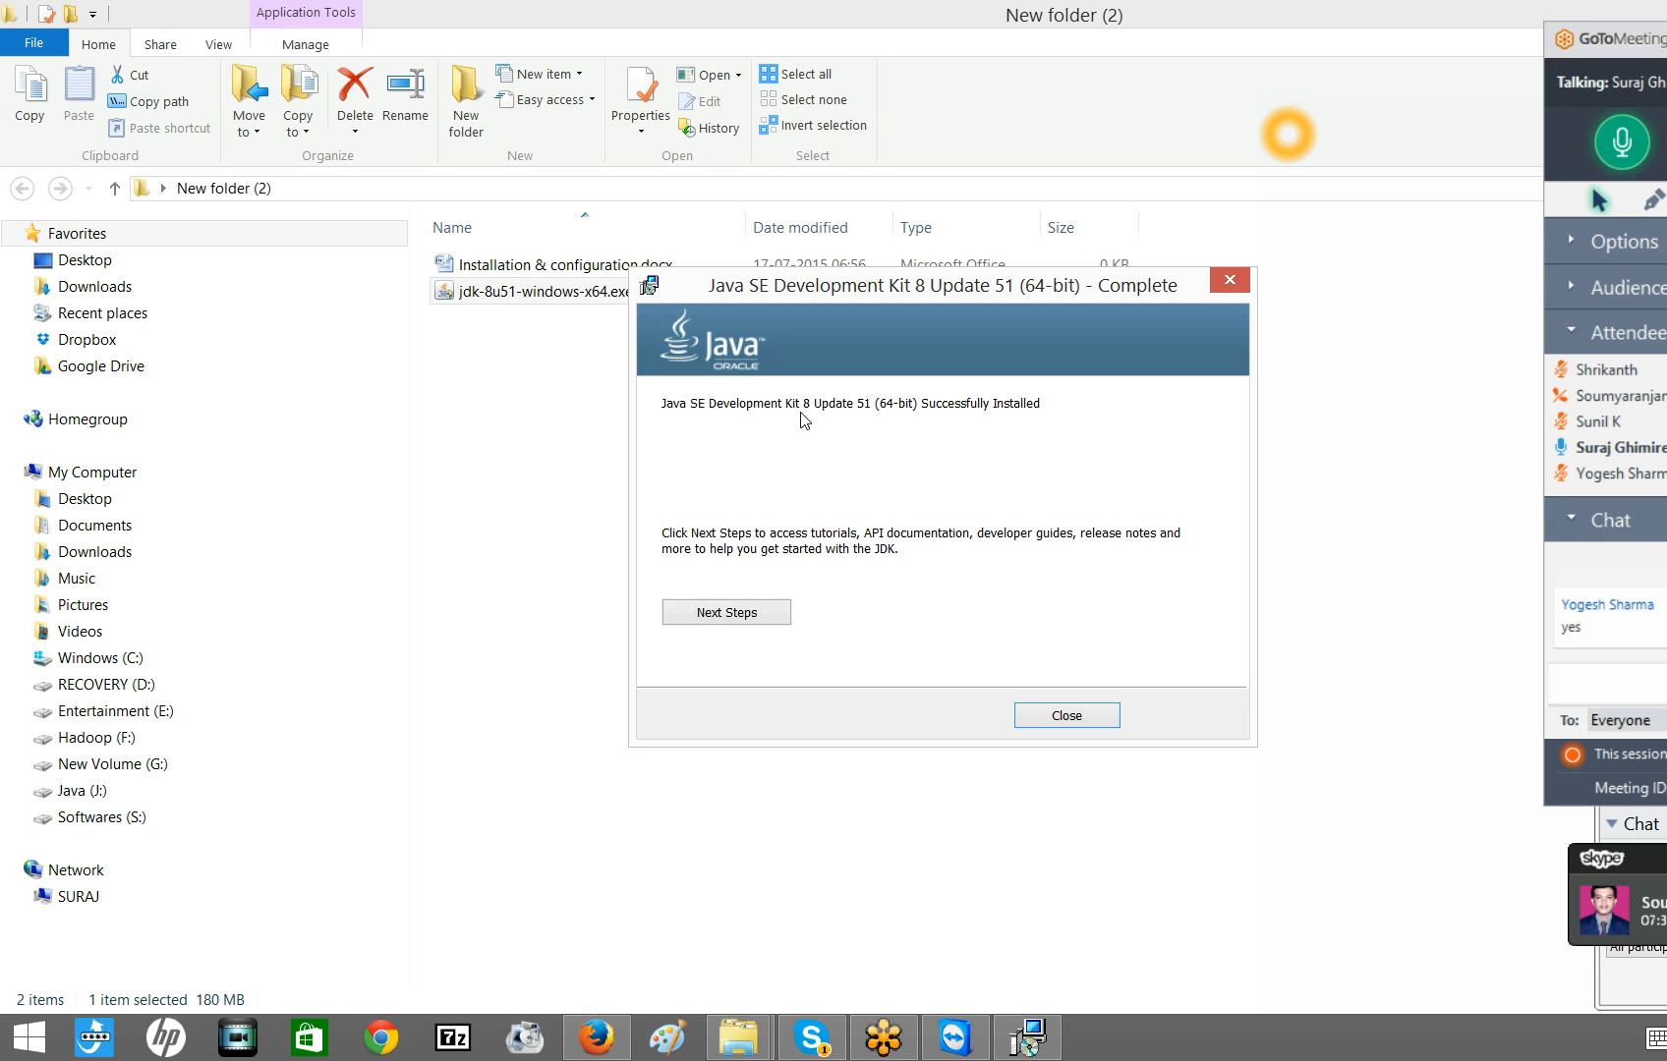
{"action": "left_click", "coordinate": [1079, 712]}
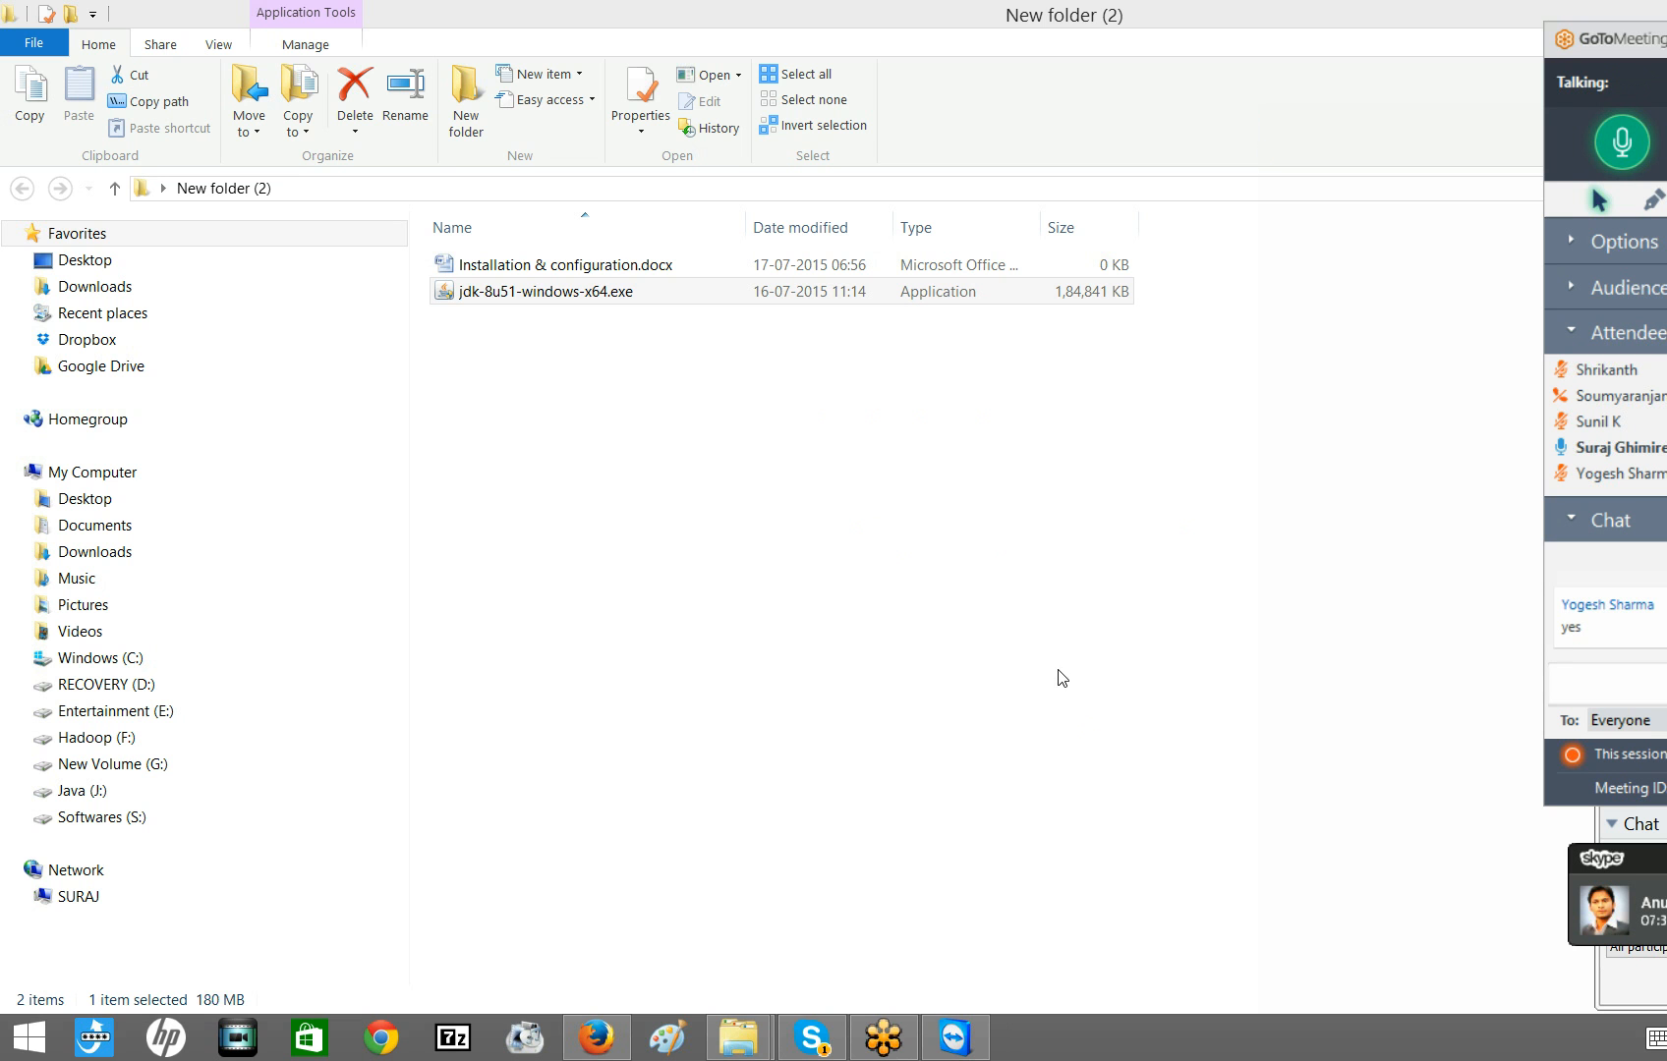
Browse to the C:\Program Files\Java installation folder in a new File Explorer window.
{"action": "left_click", "coordinate": [1060, 677]}
{"action": "key", "text": "super+e"}
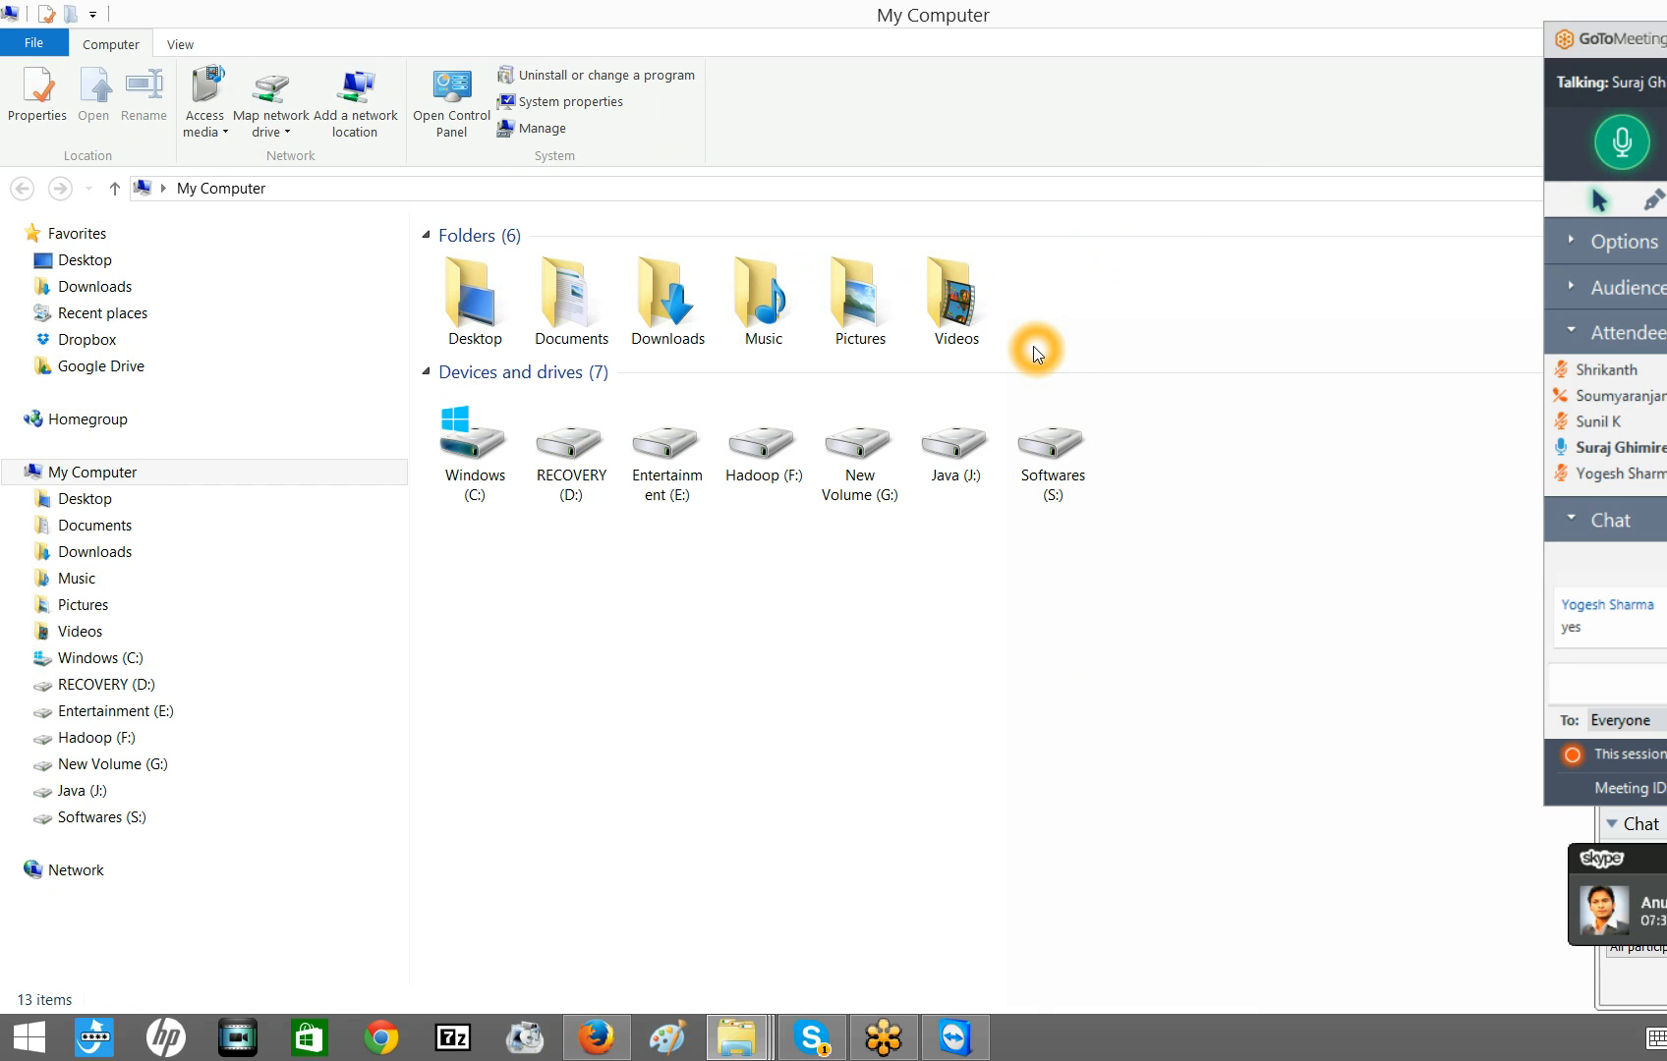
{"action": "double_click", "coordinate": [495, 471]}
{"action": "left_click", "coordinate": [486, 442]}
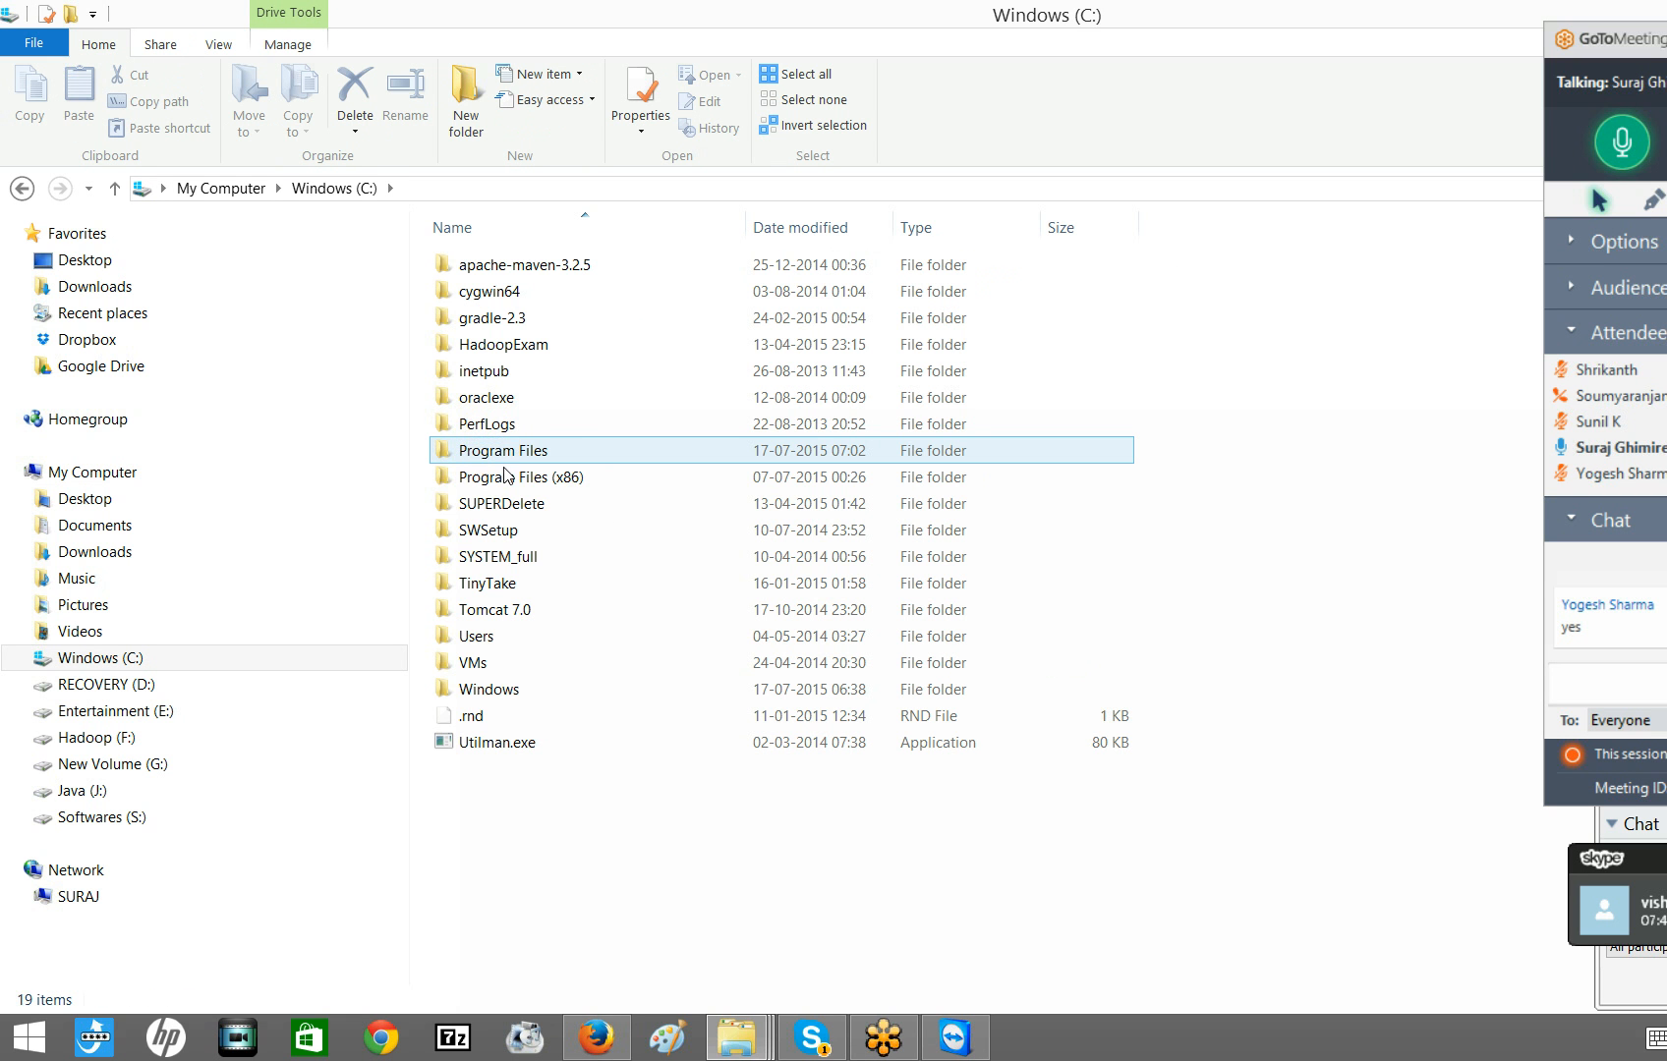
{"action": "left_click", "coordinate": [523, 458]}
{"action": "double_click", "coordinate": [522, 458]}
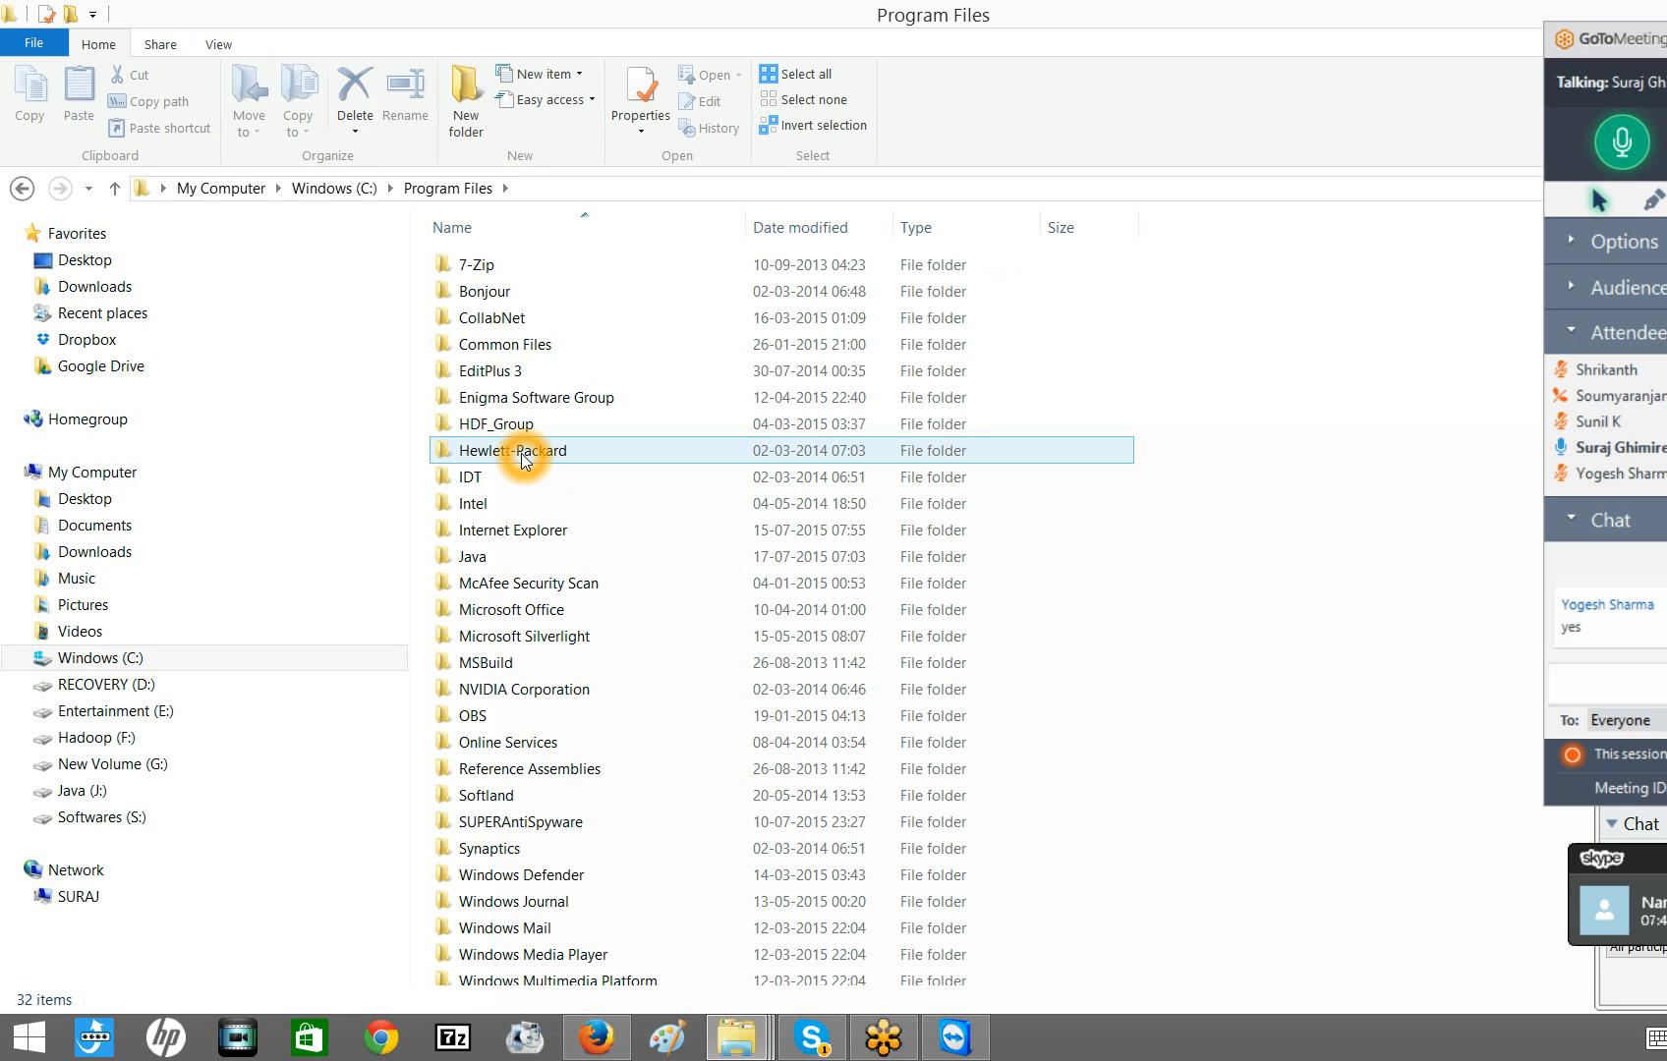
{"action": "left_click", "coordinate": [524, 557]}
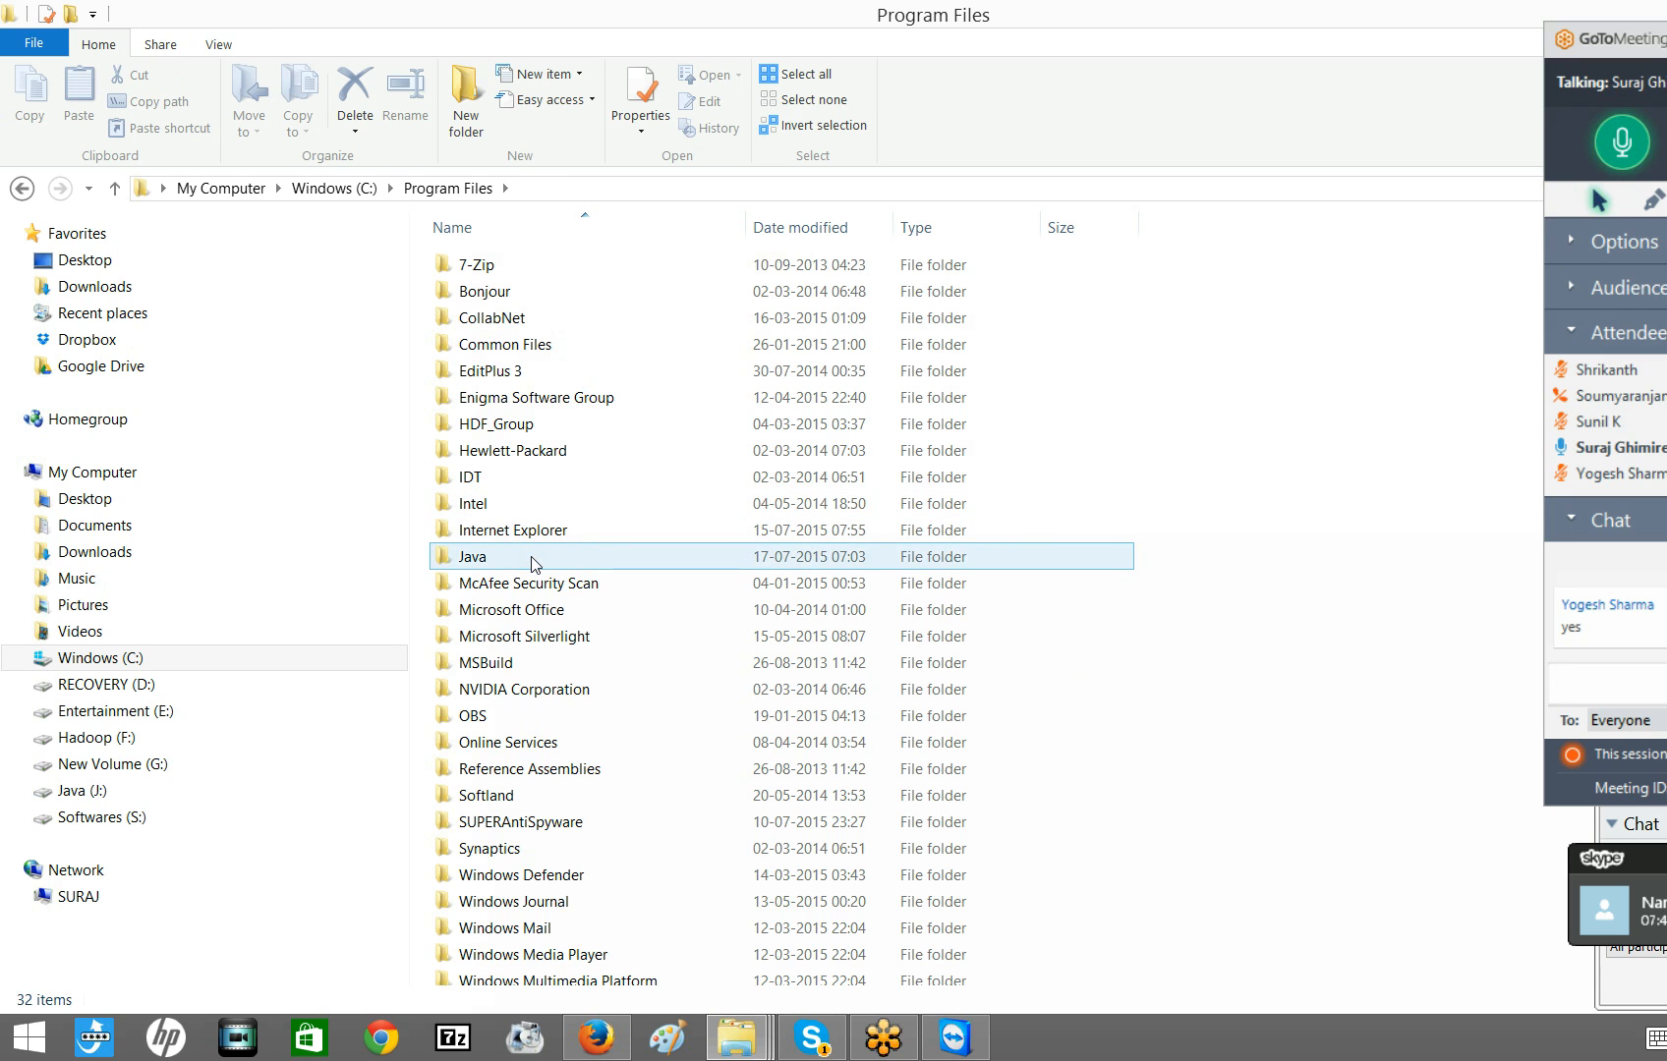
{"action": "double_click", "coordinate": [529, 558]}
{"action": "left_click", "coordinate": [516, 354]}
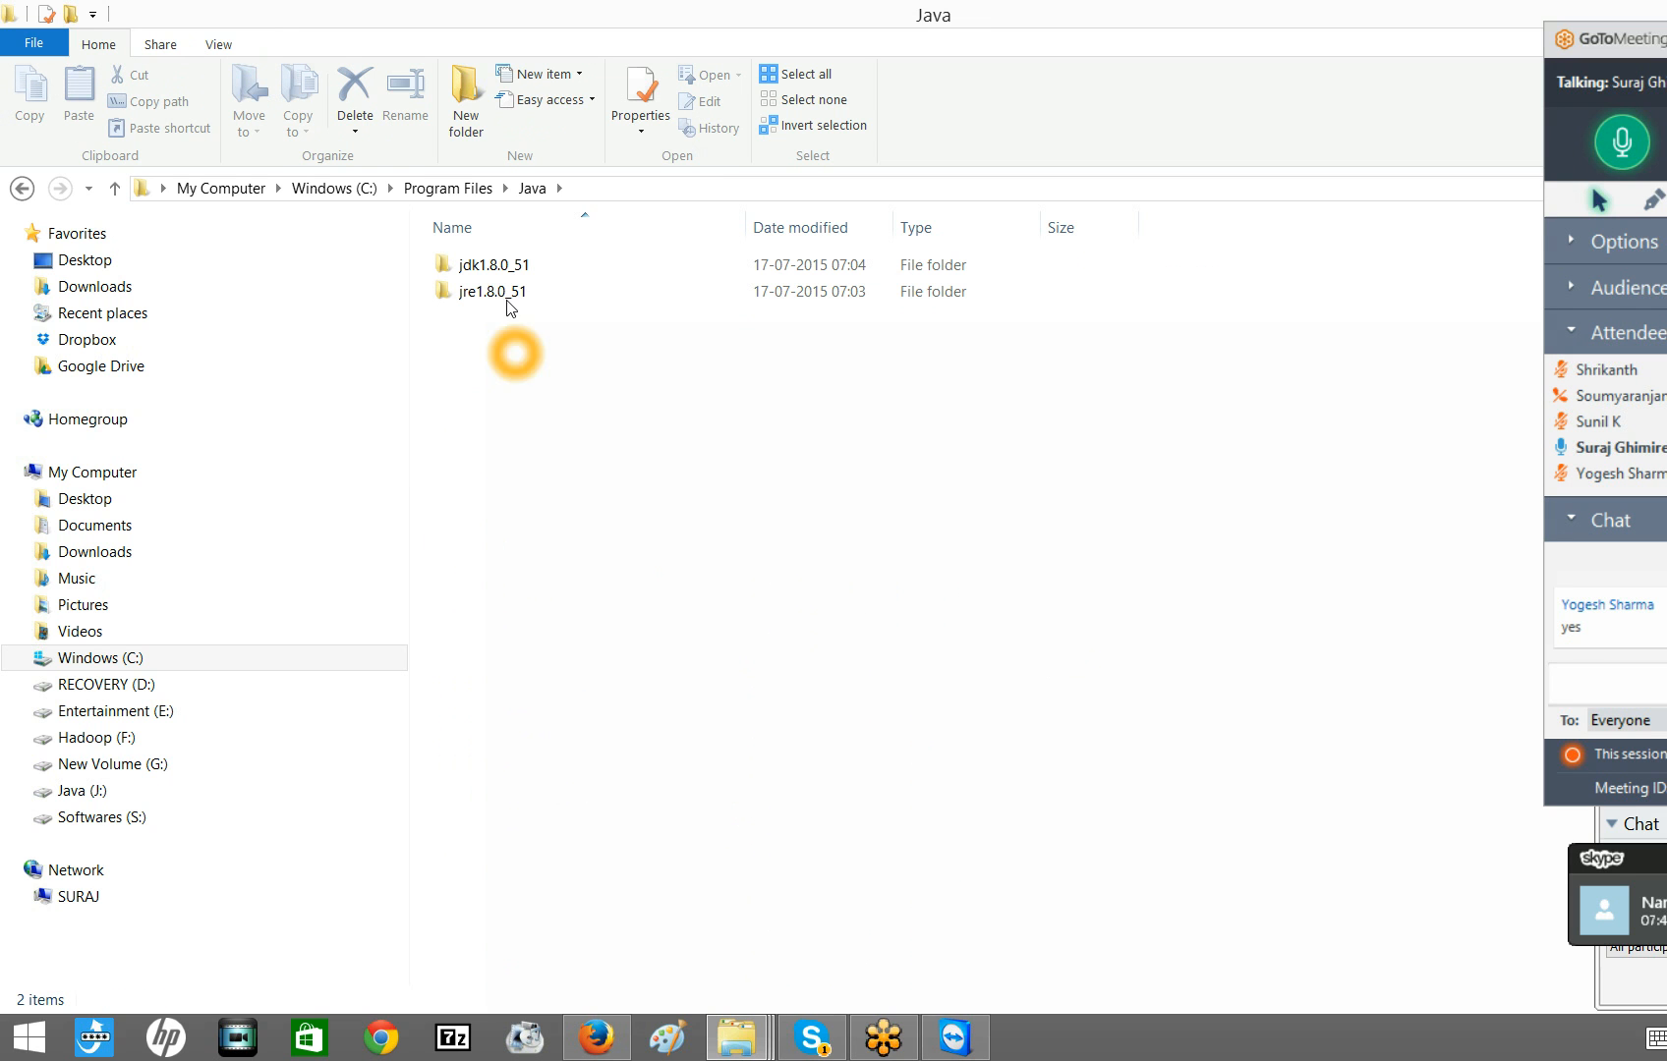
Examine the installed jdk1.8.0_51 folder and its location inside the Java folder.
{"action": "left_click", "coordinate": [512, 266]}
{"action": "double_click", "coordinate": [489, 267]}
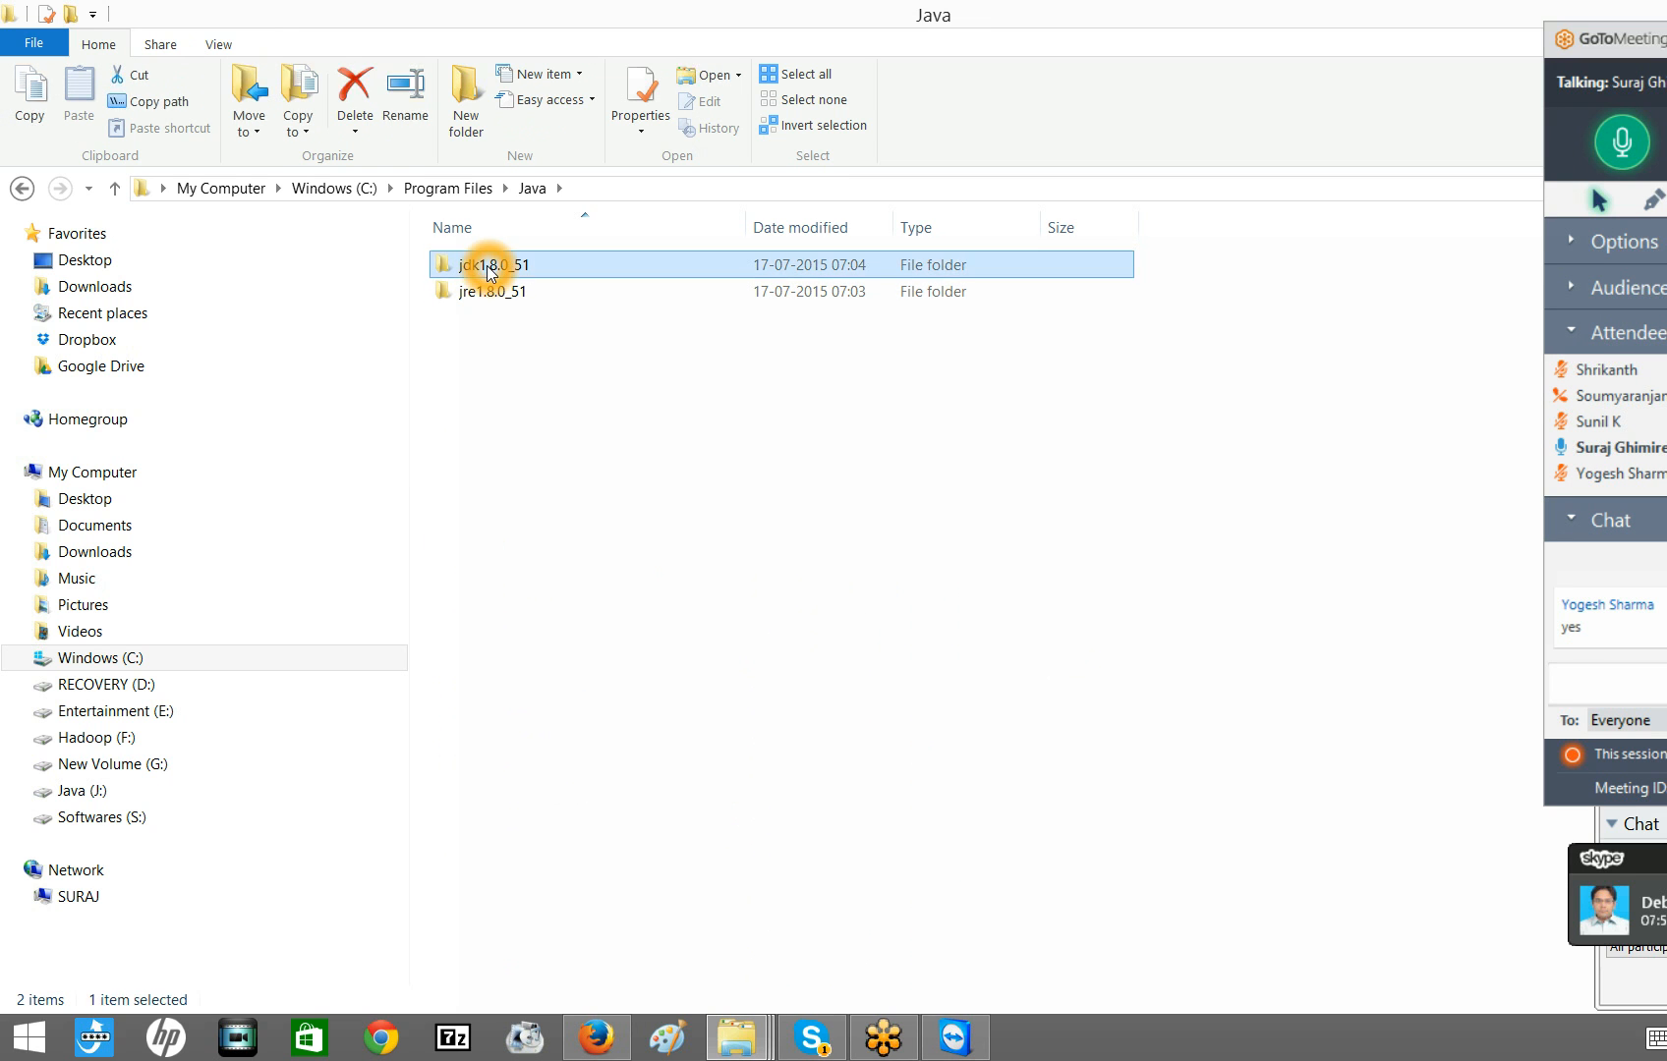
{"action": "left_click", "coordinate": [537, 188]}
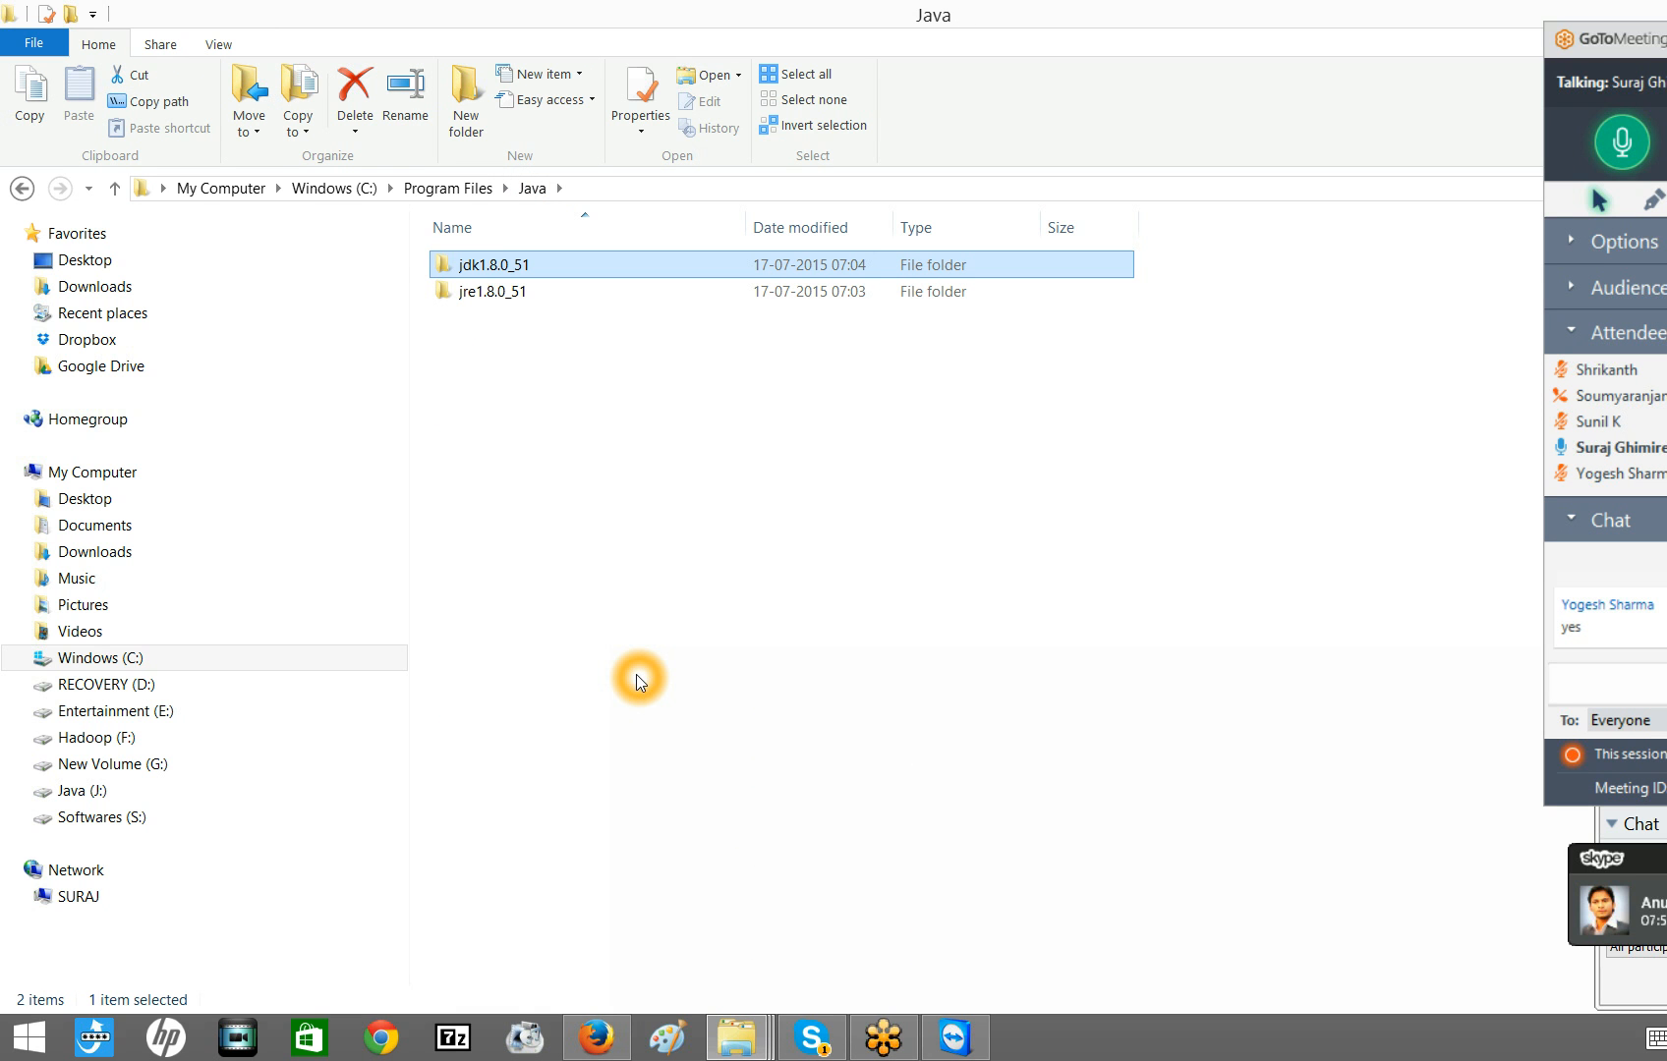
{"action": "left_click", "coordinate": [689, 500]}
{"action": "mouse_move", "coordinate": [550, 263]}
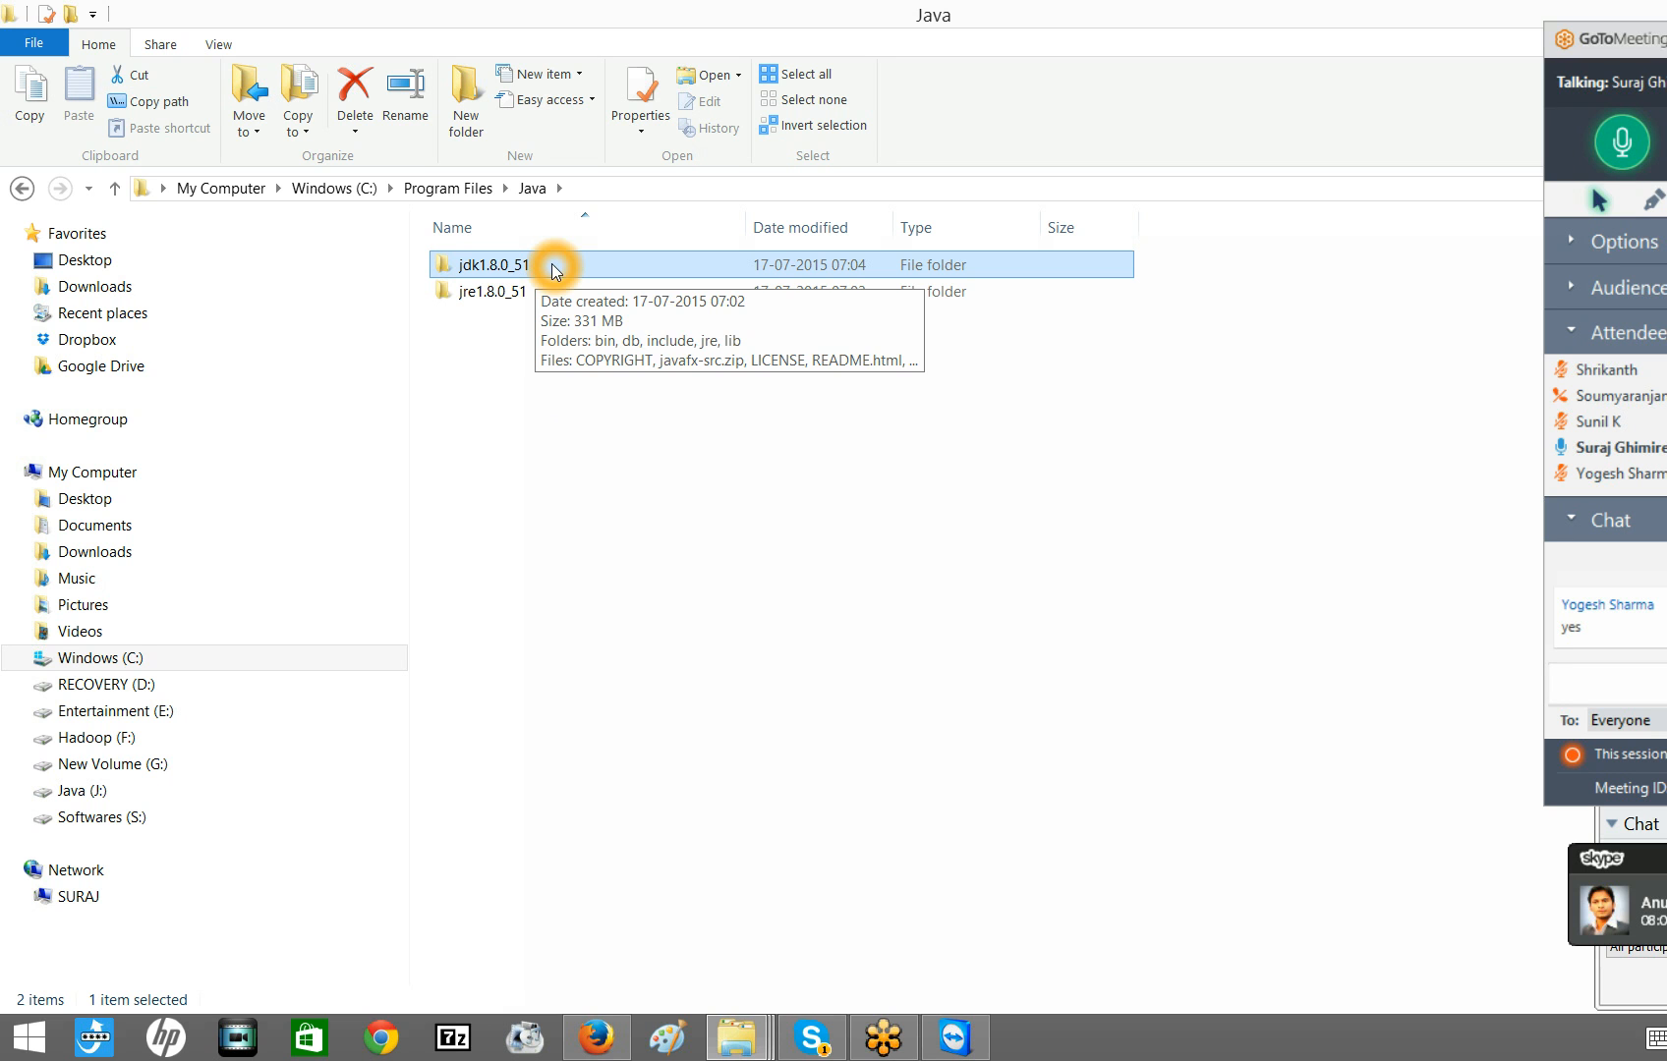
{"action": "left_click", "coordinate": [567, 271]}
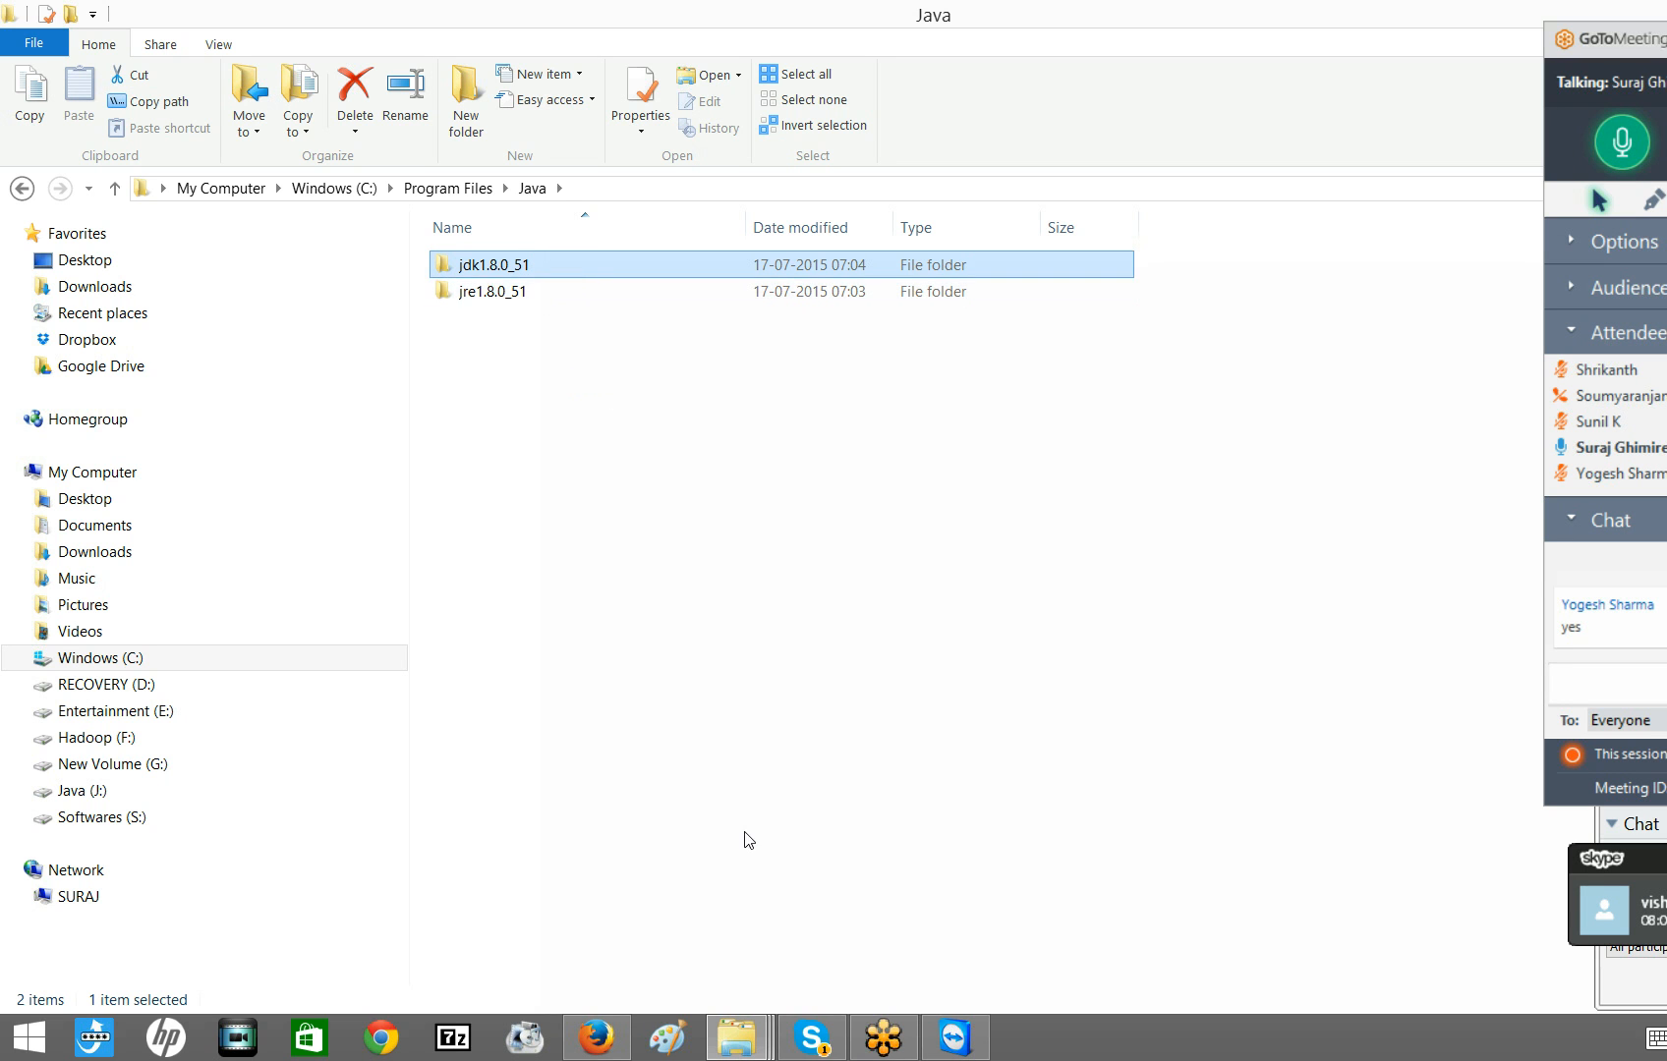
Switch to Firefox and copy the web address of the JDK 8 downloads page.
{"action": "left_click", "coordinate": [619, 1044]}
{"action": "mouse_move", "coordinate": [762, 1036]}
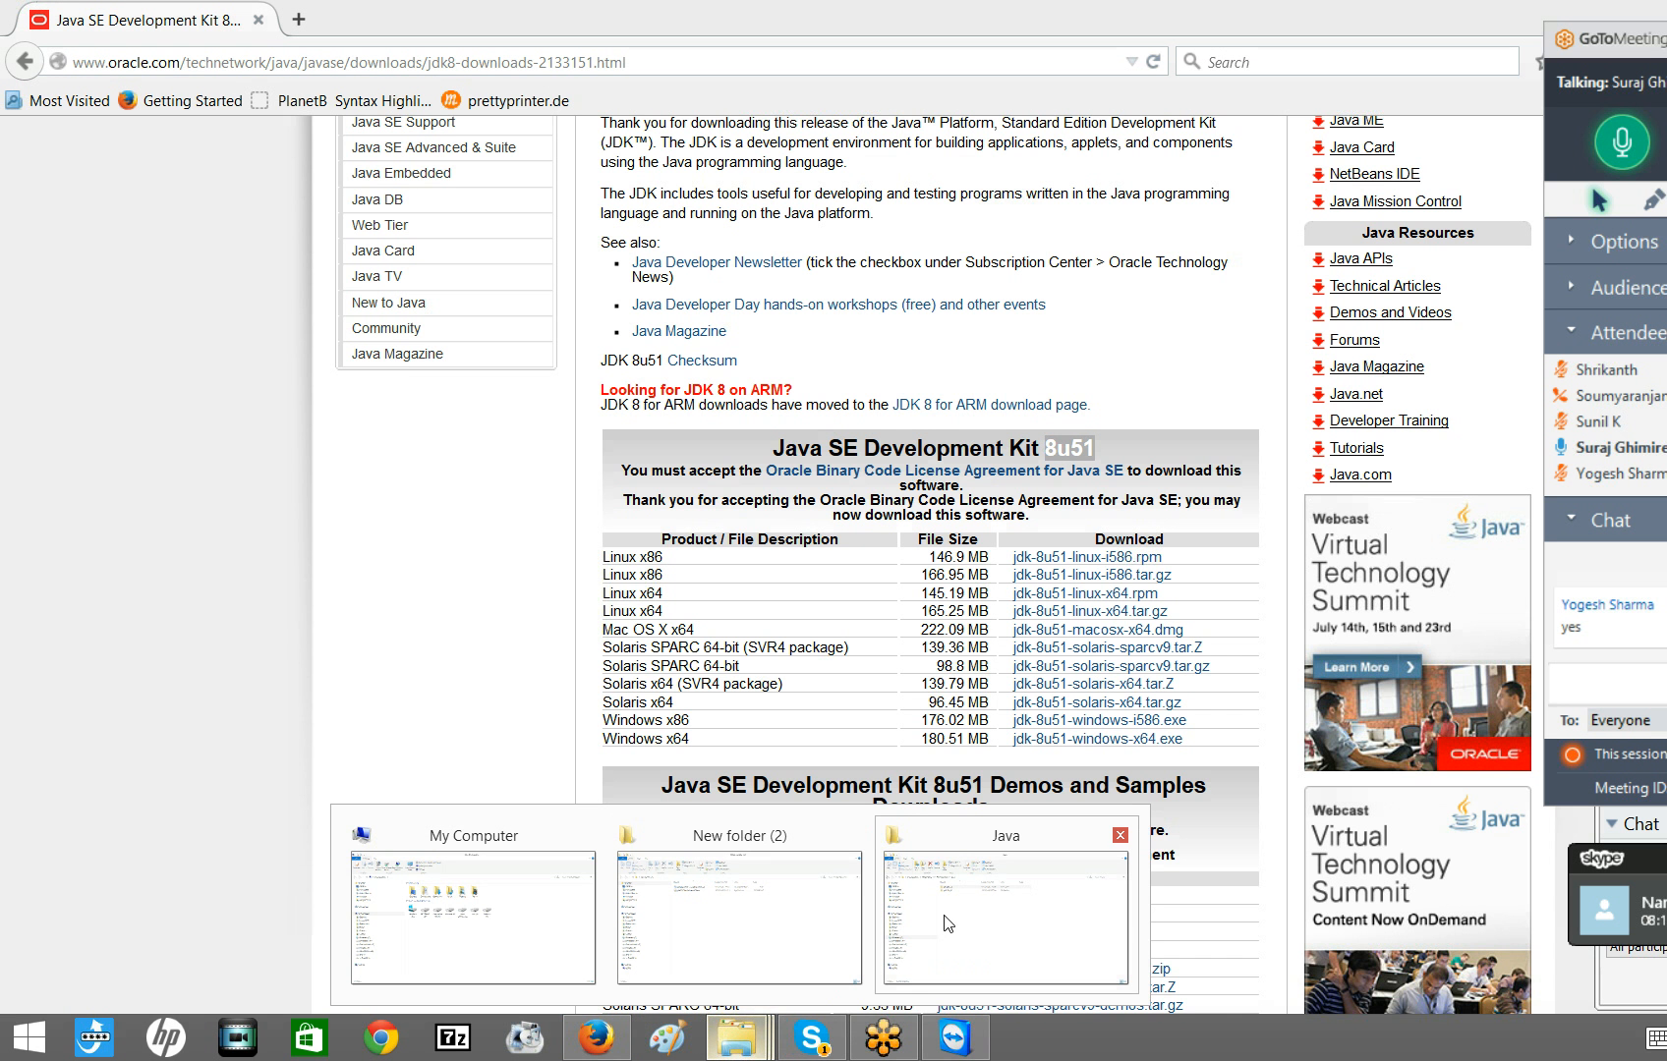
{"action": "left_click", "coordinate": [724, 56]}
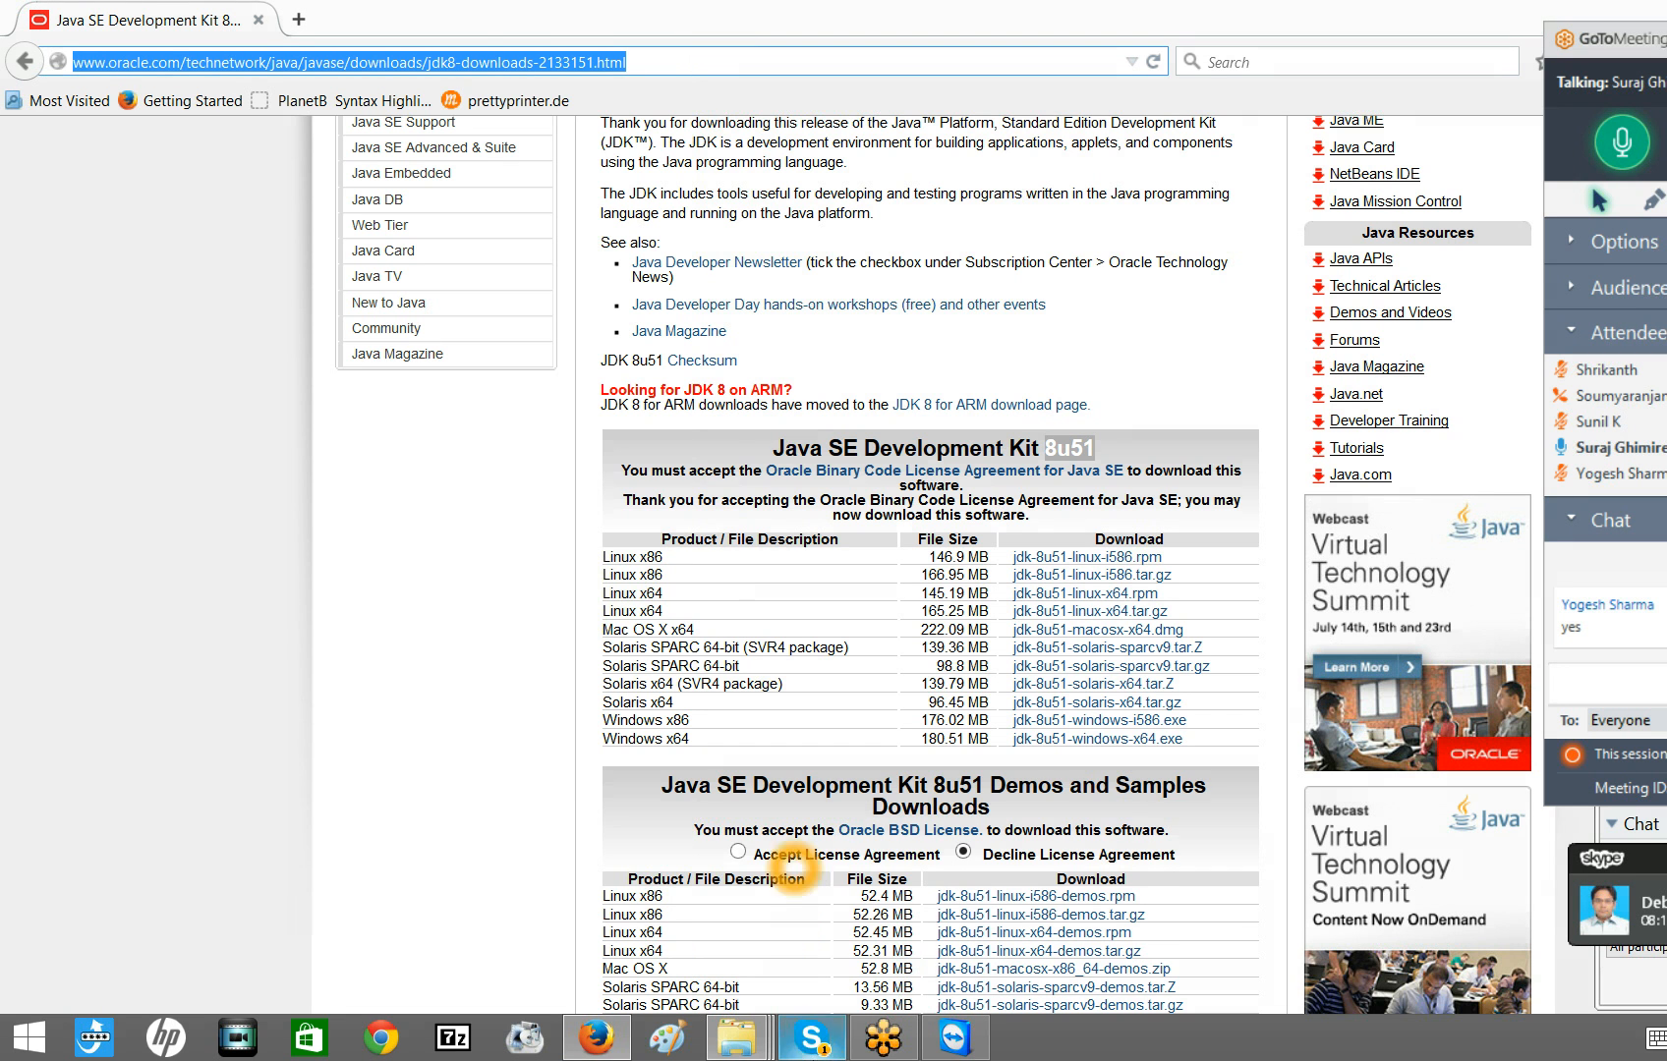
{"action": "left_click", "coordinate": [765, 1040]}
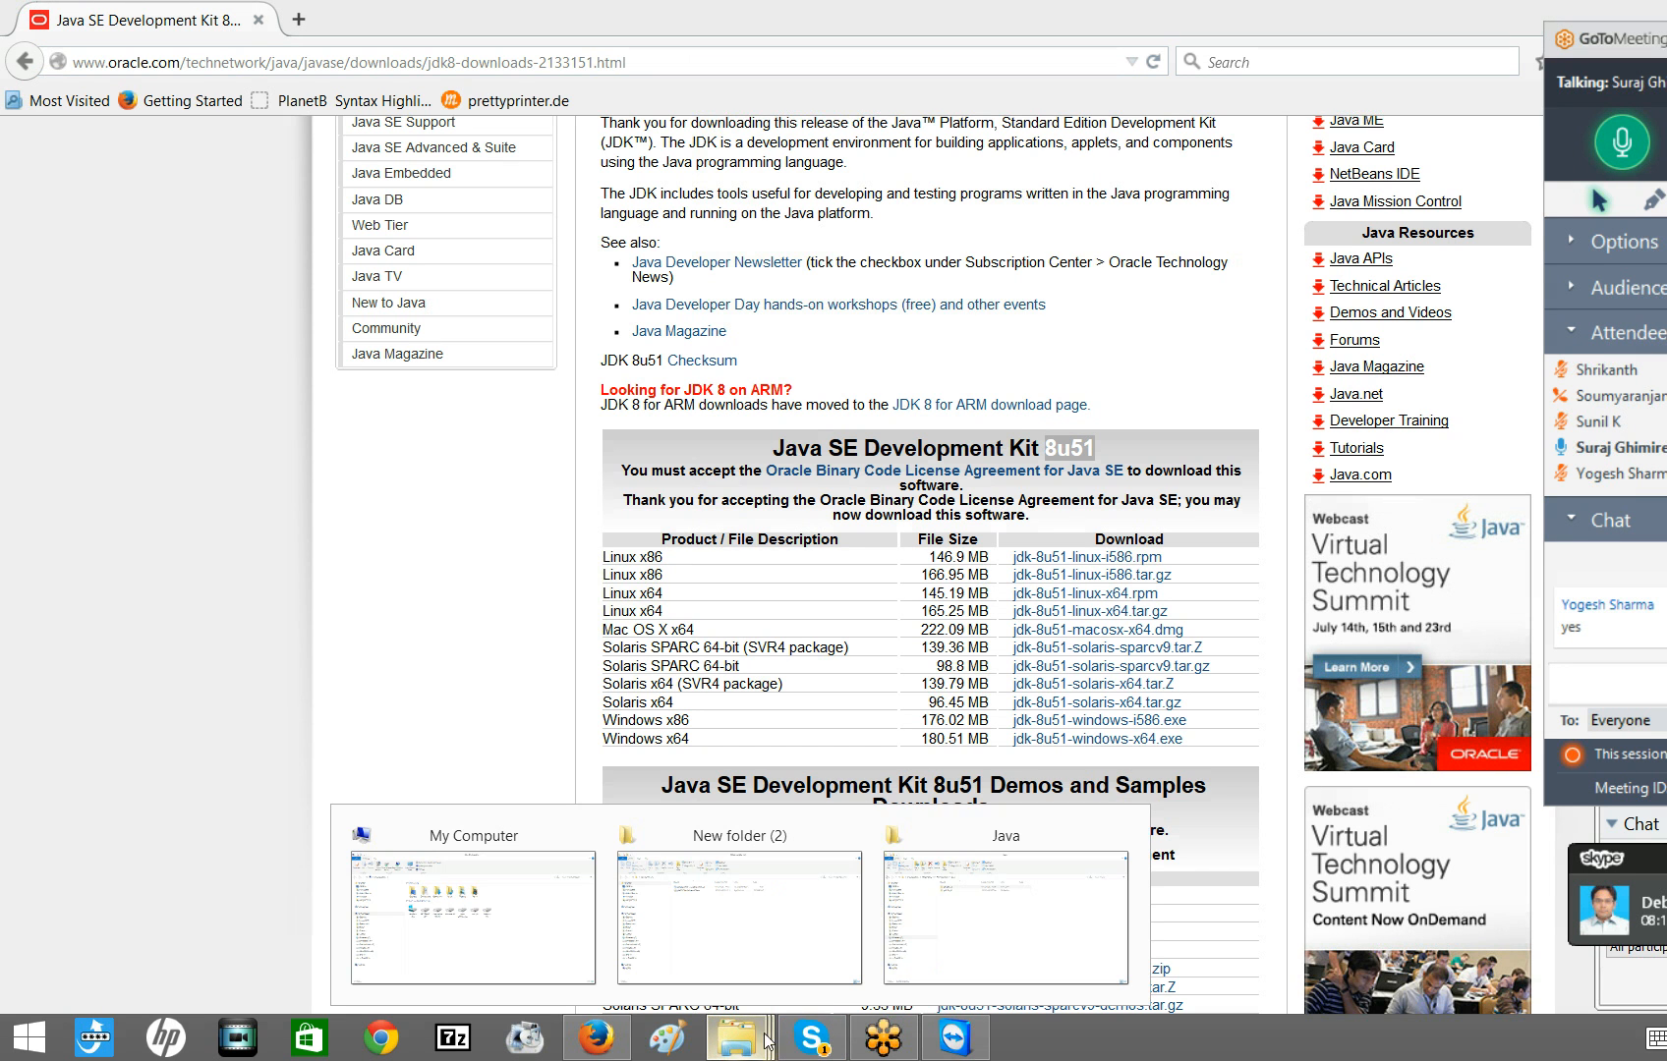
{"action": "left_click", "coordinate": [971, 932]}
{"action": "left_click", "coordinate": [727, 1042]}
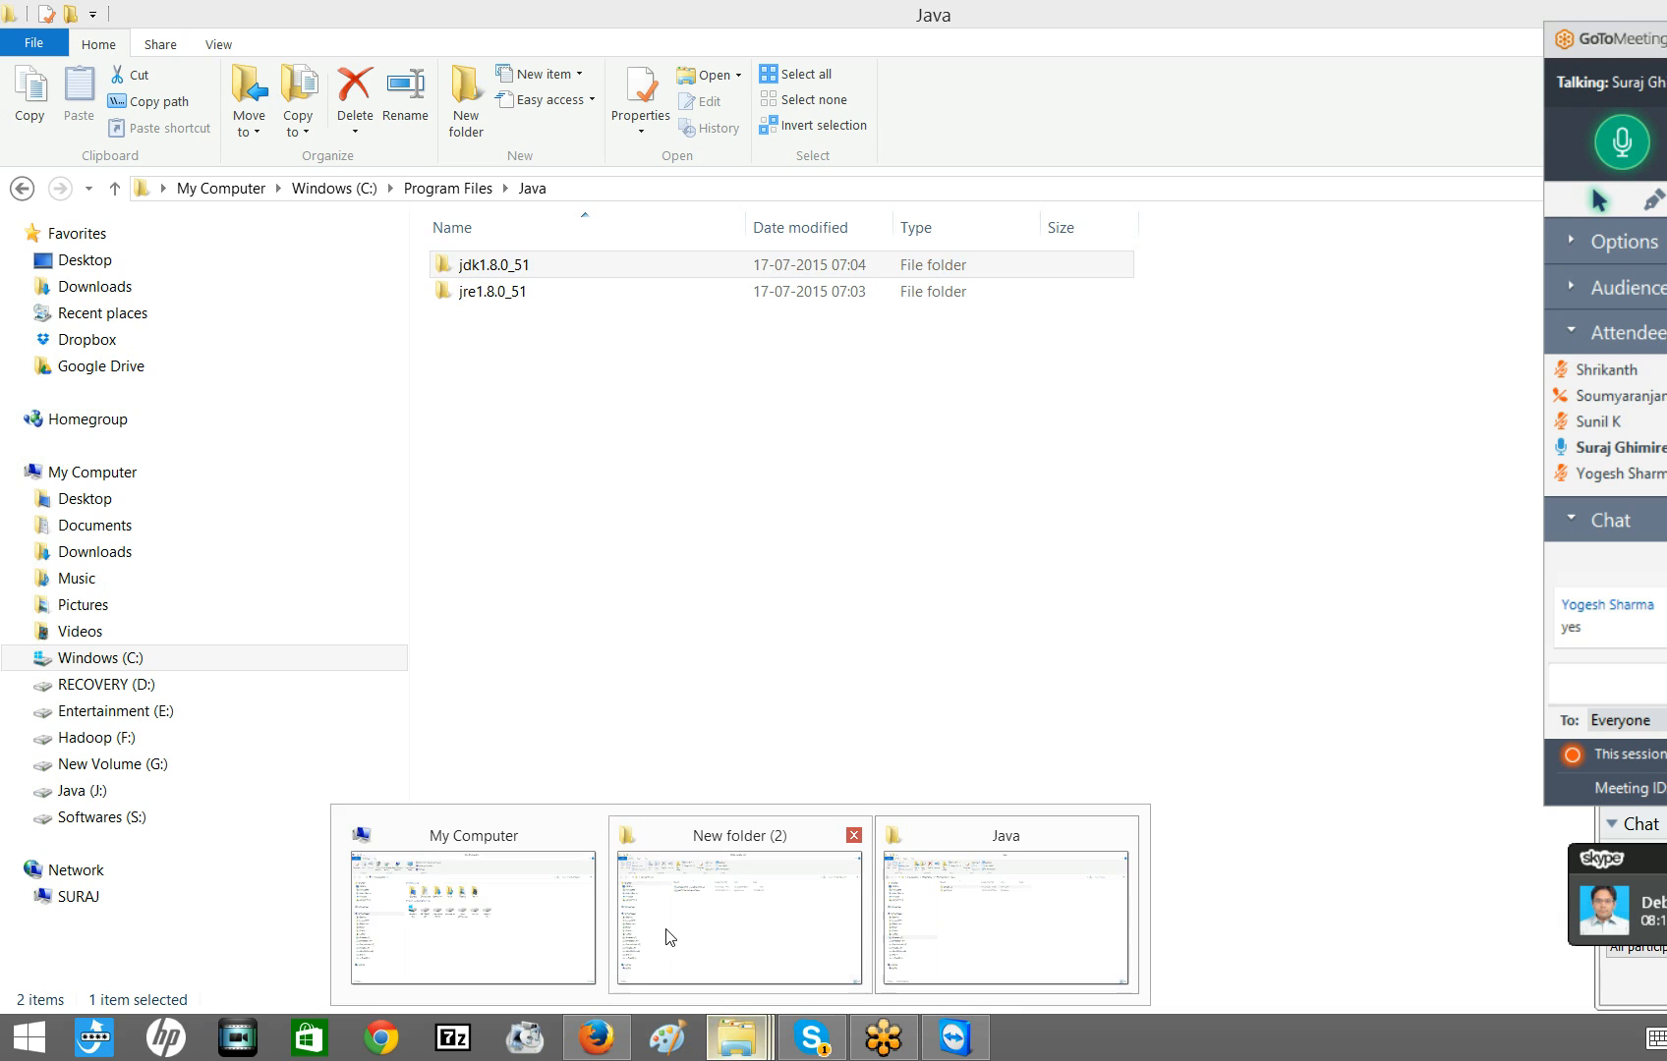
{"action": "left_click", "coordinate": [666, 937]}
{"action": "double_click", "coordinate": [578, 262]}
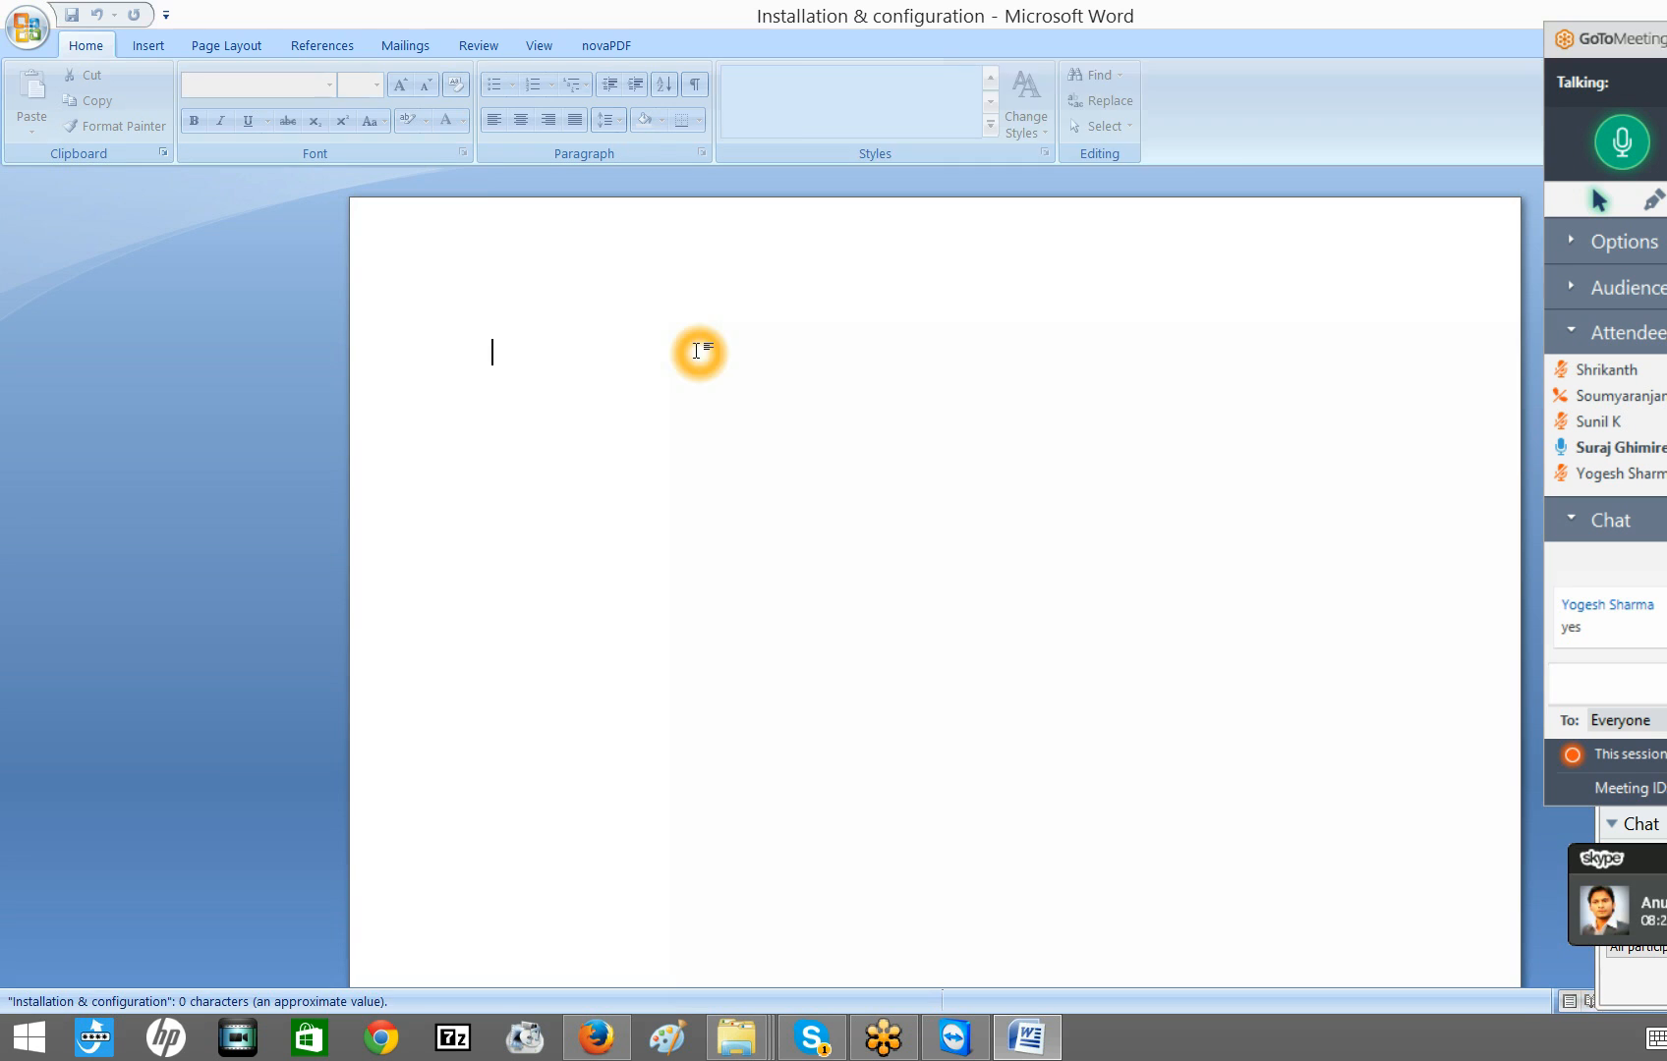
{"action": "left_click", "coordinate": [701, 366]}
{"action": "type", "text": "http://www.oracle.com/technetwork/java/javase/downloads/jdk8-downloads-2133151.html"}
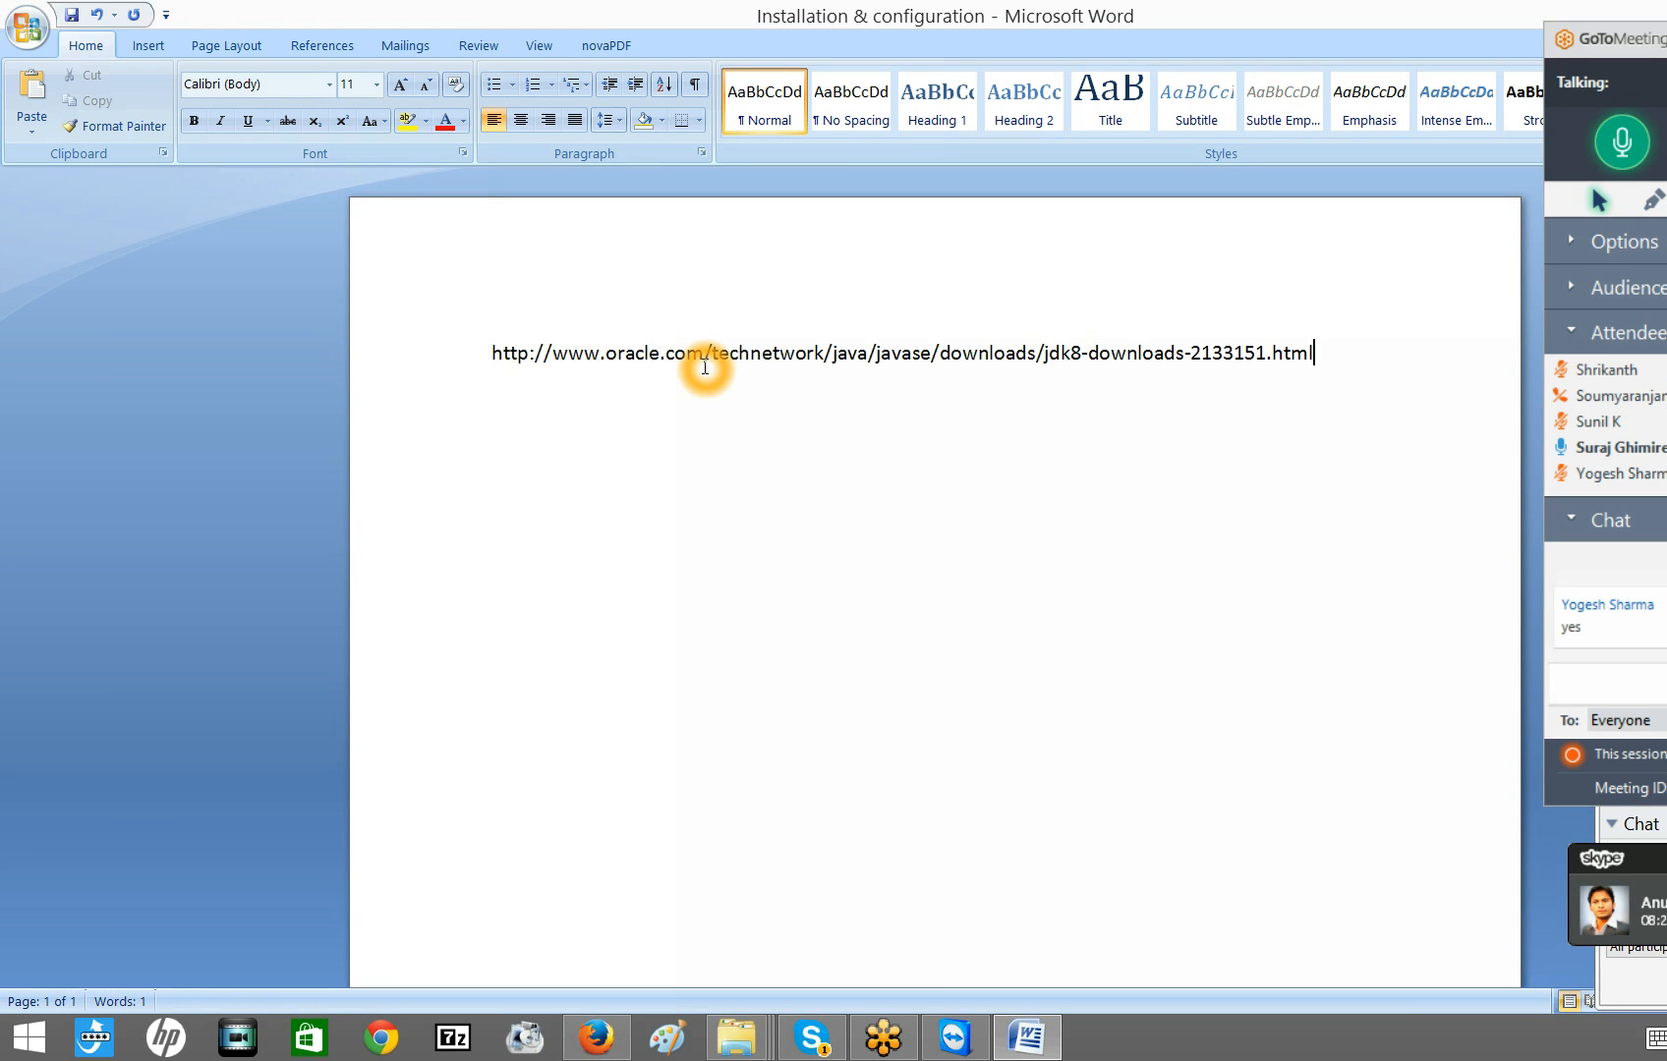